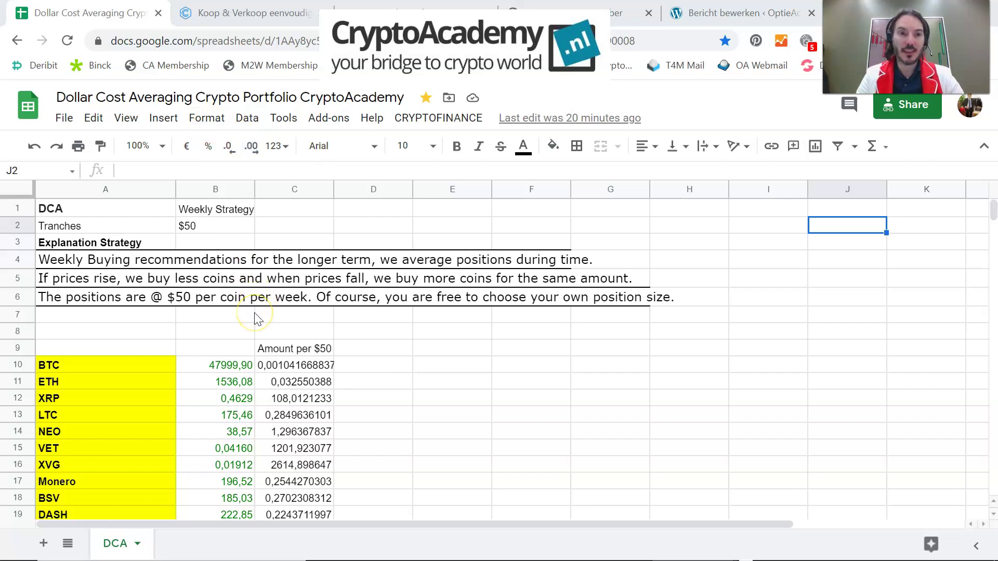
Examine the coin price list, including the BTC price formula, and the open positions listed below it.
scroll(255, 318, "down", 3)
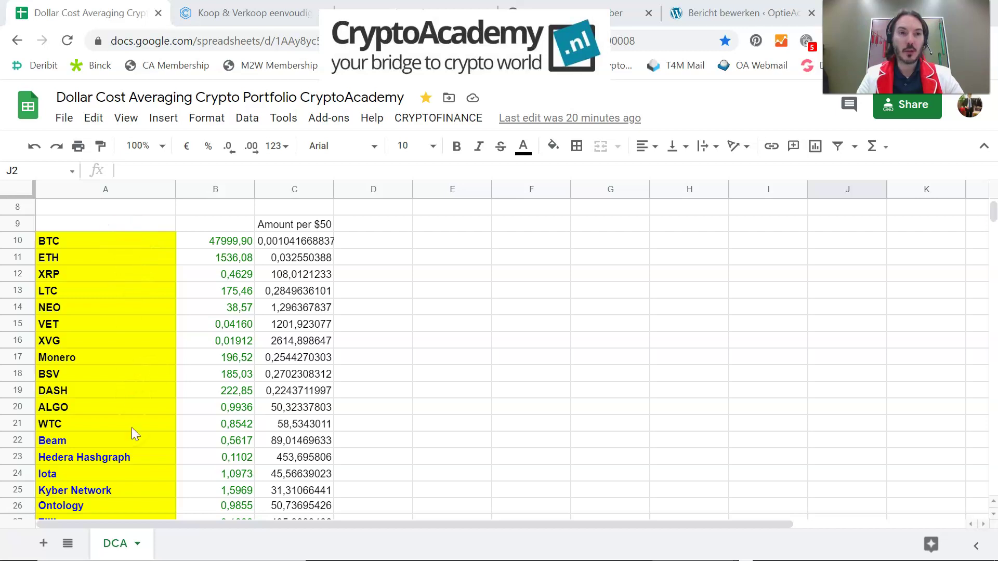
left_click(209, 243)
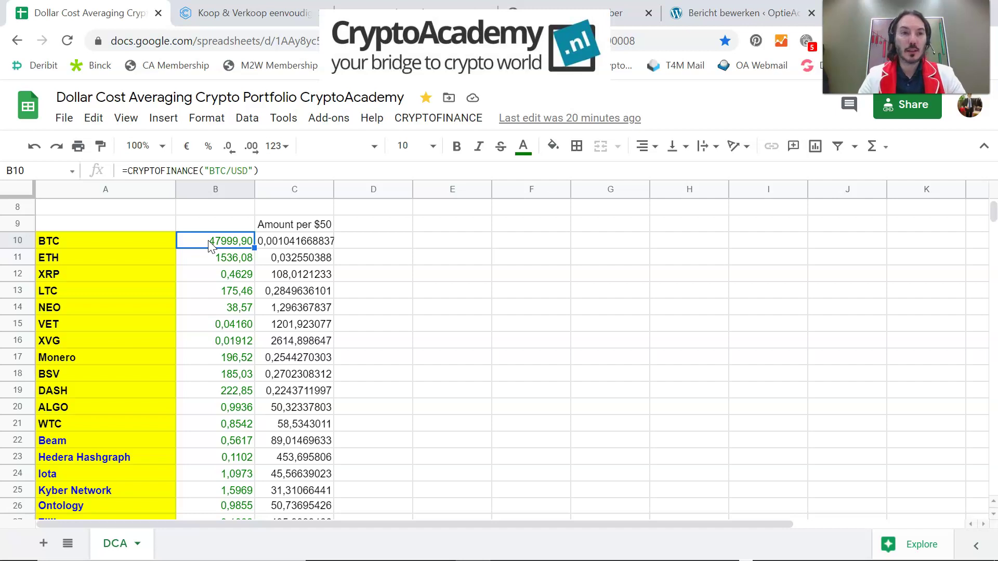
left_click(202, 244)
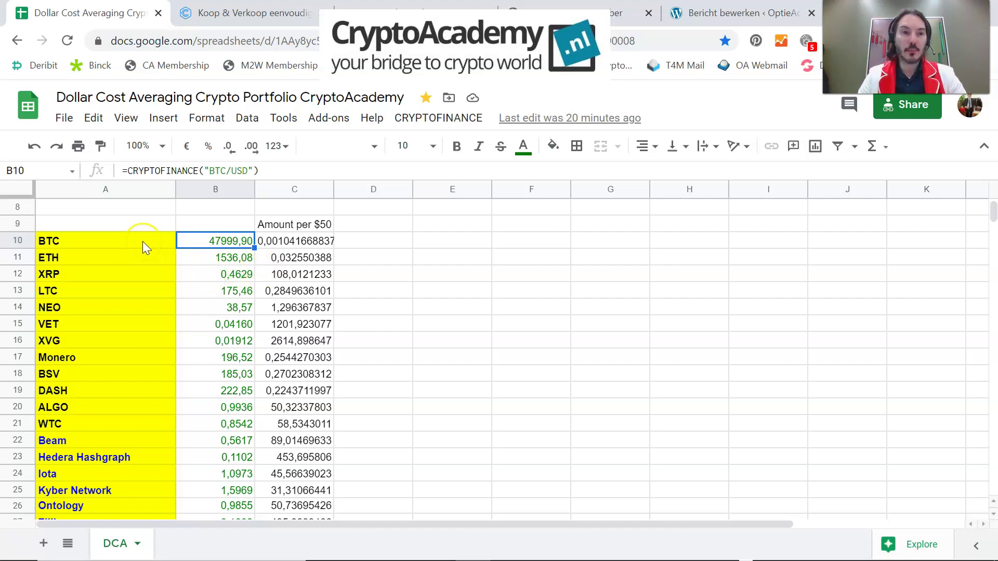
scroll(143, 241, "down", 5)
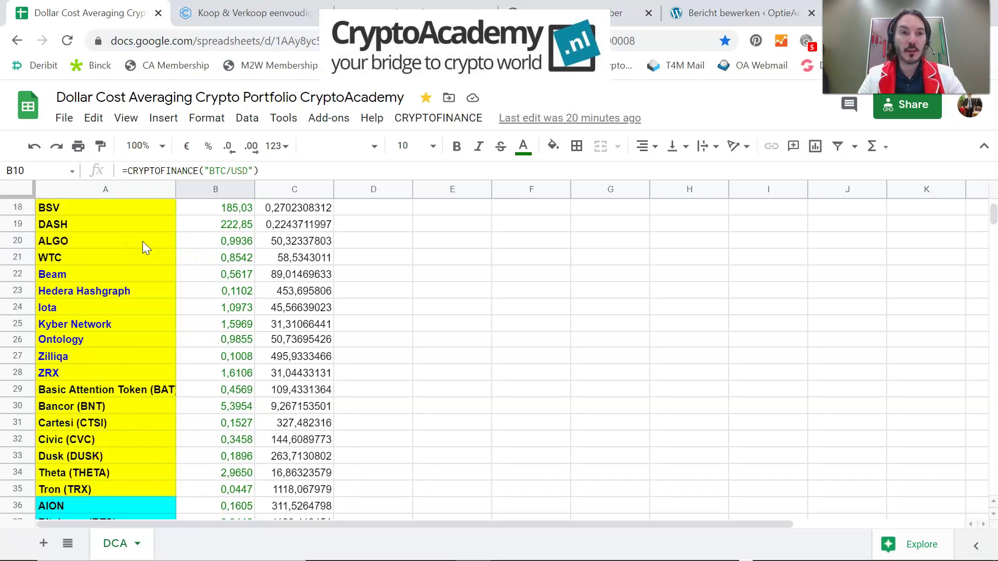
scroll(143, 241, "down", 9)
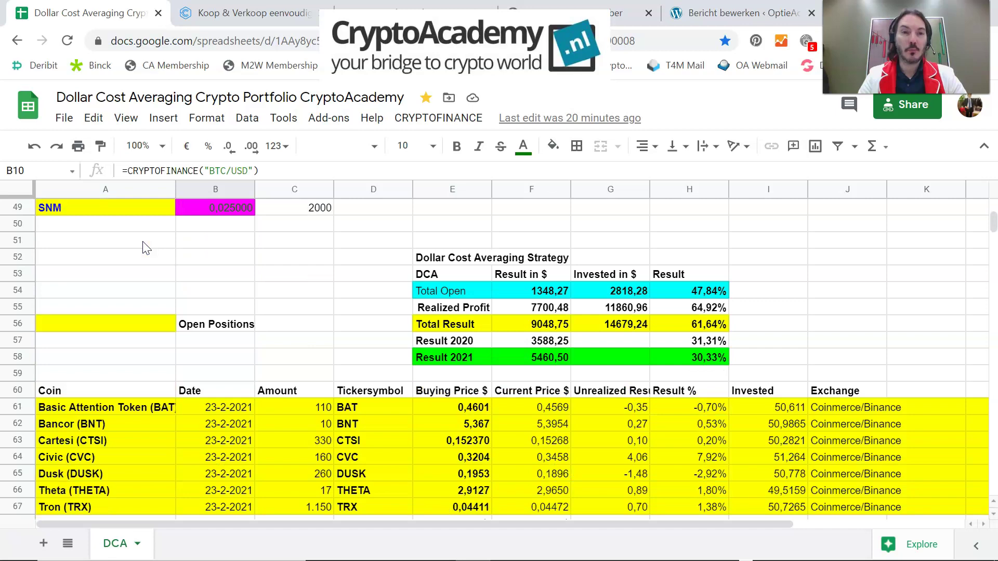
scroll(142, 241, "down", 16)
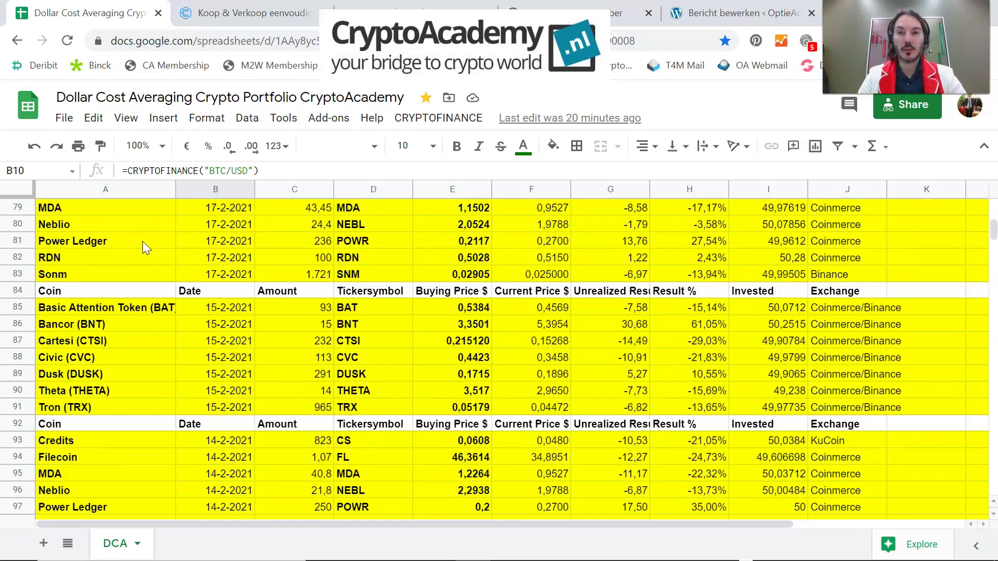
scroll(142, 241, "down", 9)
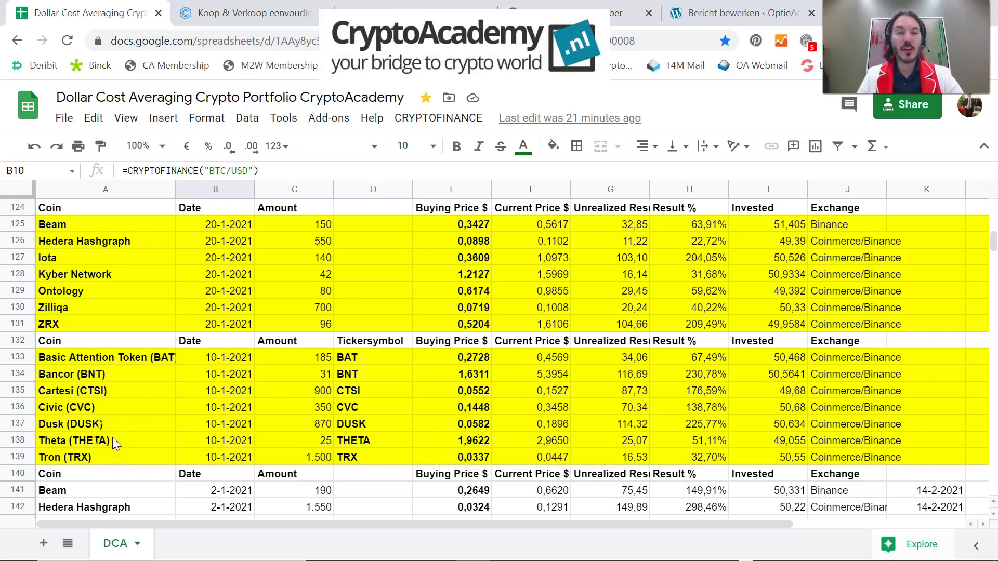
Review the January 2021 purchase batches in the open positions table.
scroll(113, 439, "up", 2)
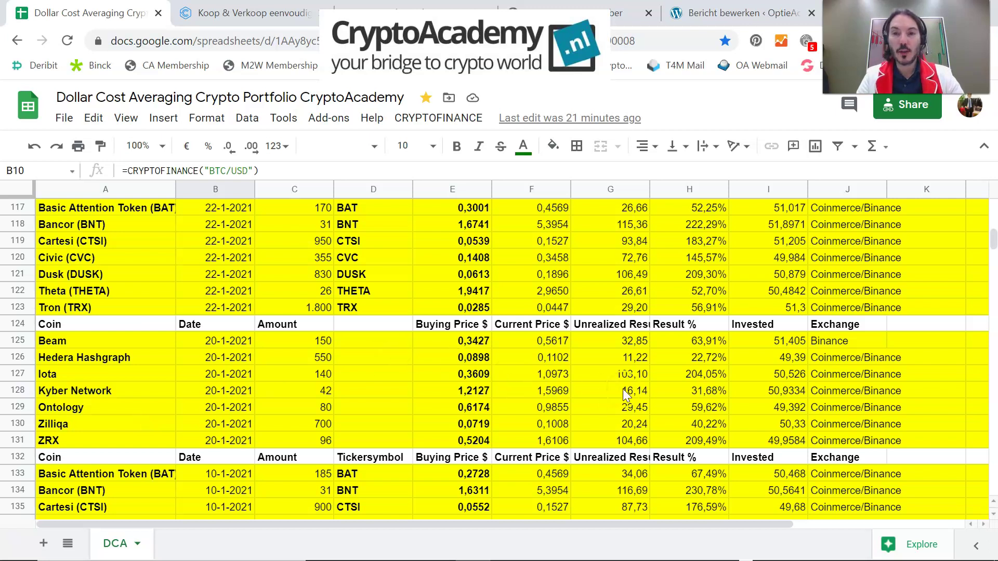
scroll(629, 369, "up", 1)
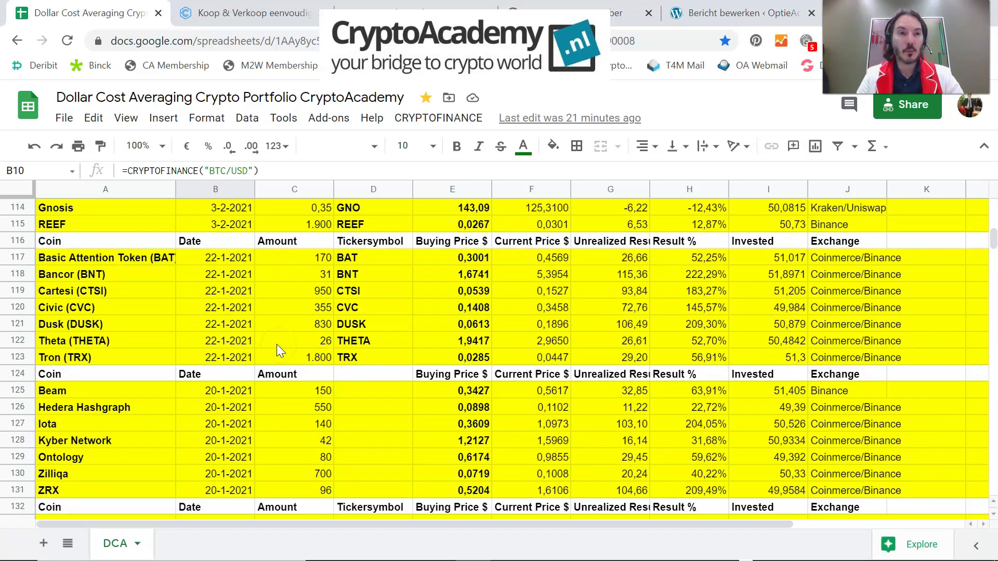
scroll(276, 344, "down", 4)
scroll(223, 370, "up", 2)
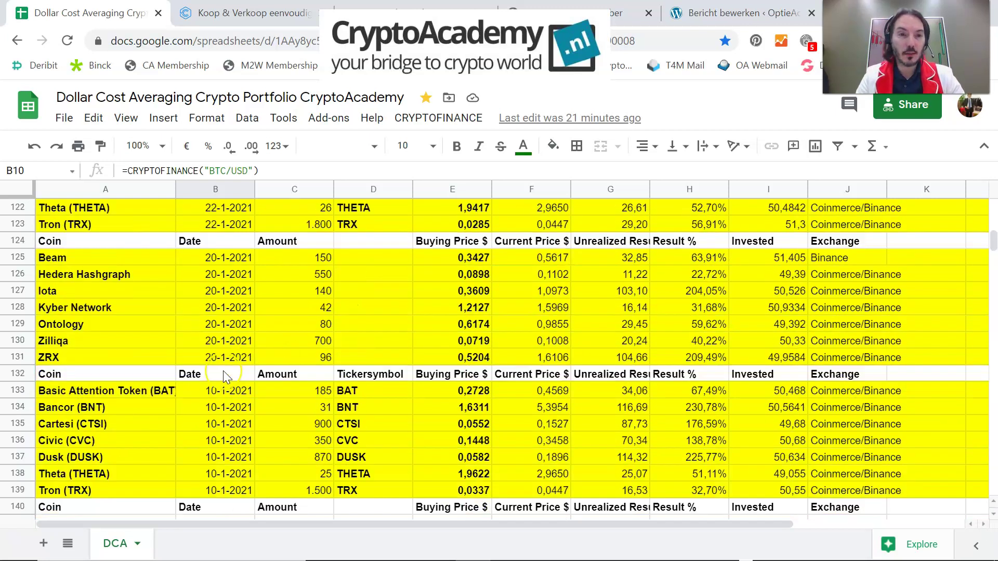
scroll(223, 370, "down", 1)
scroll(182, 438, "up", 1)
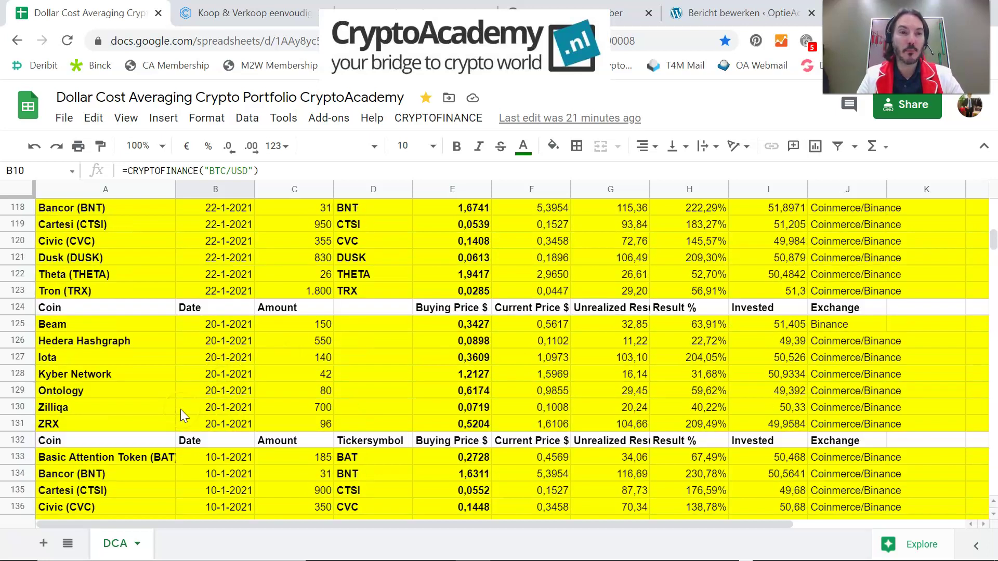
scroll(198, 330, "up", 1)
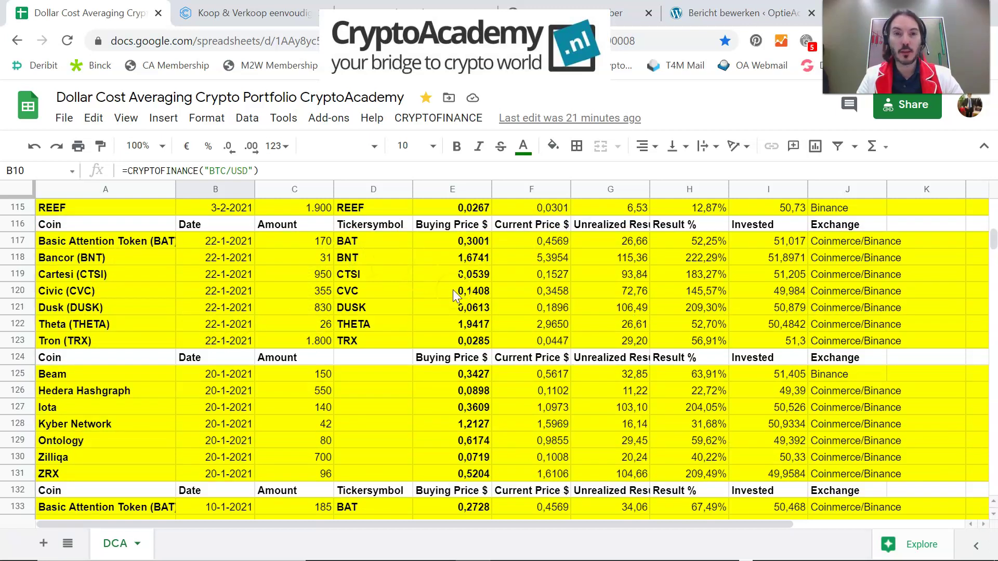
scroll(398, 320, "up", 1)
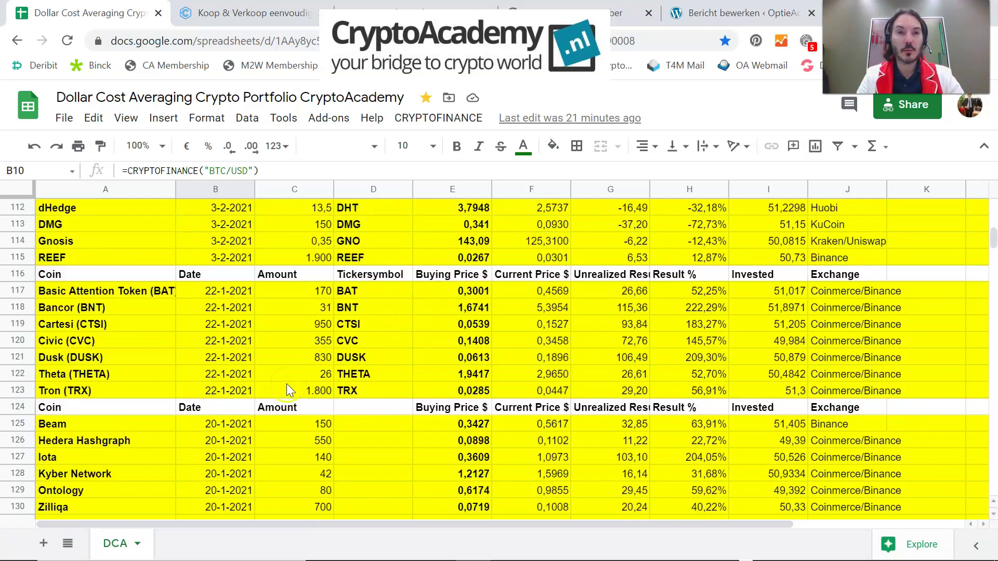
scroll(286, 384, "down", 4)
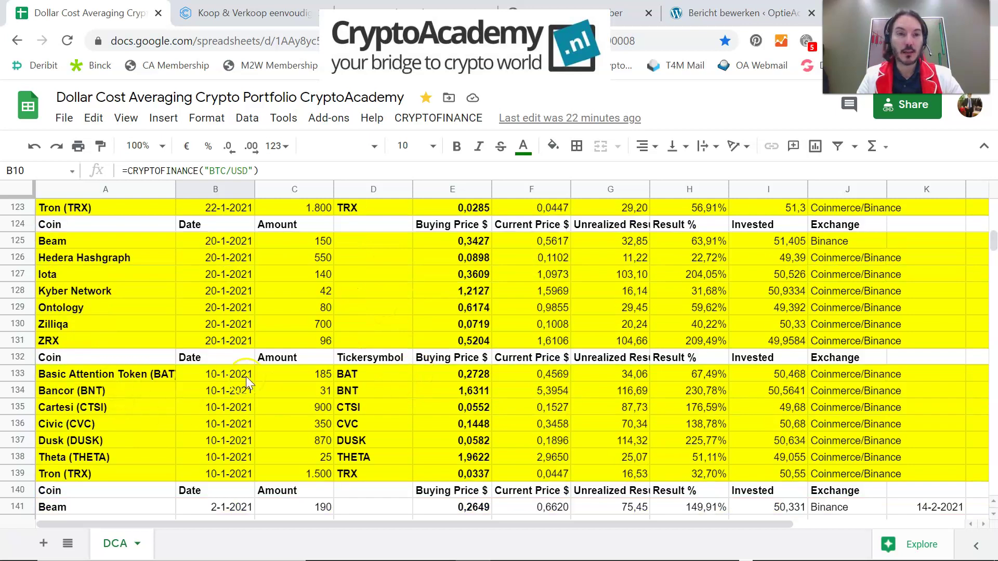
Compare the Basic Attention Token buying prices and amounts across the 10-1-2021, 22-1-2021 and 9-2-2021 purchases.
left_click(530, 377)
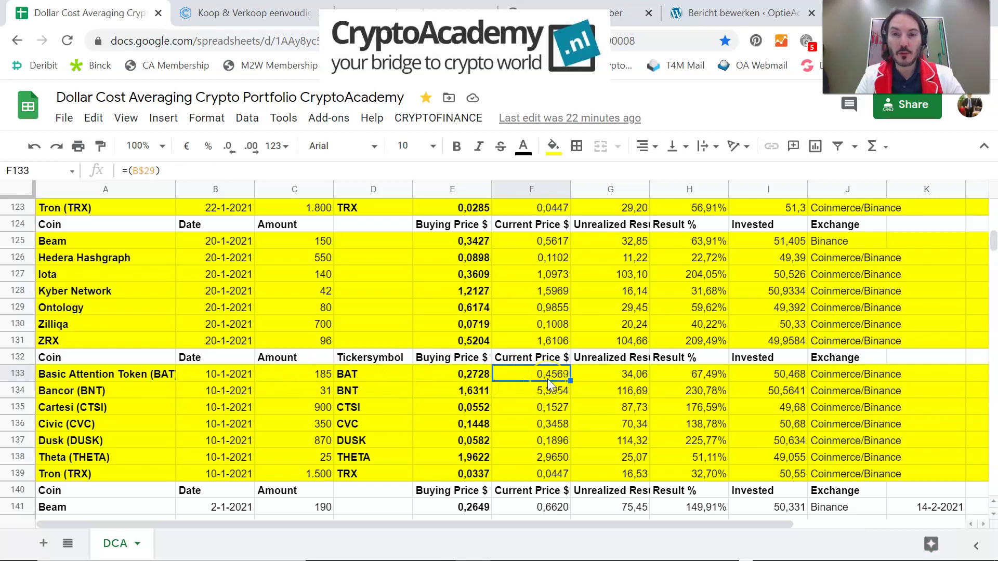
left_click(472, 377)
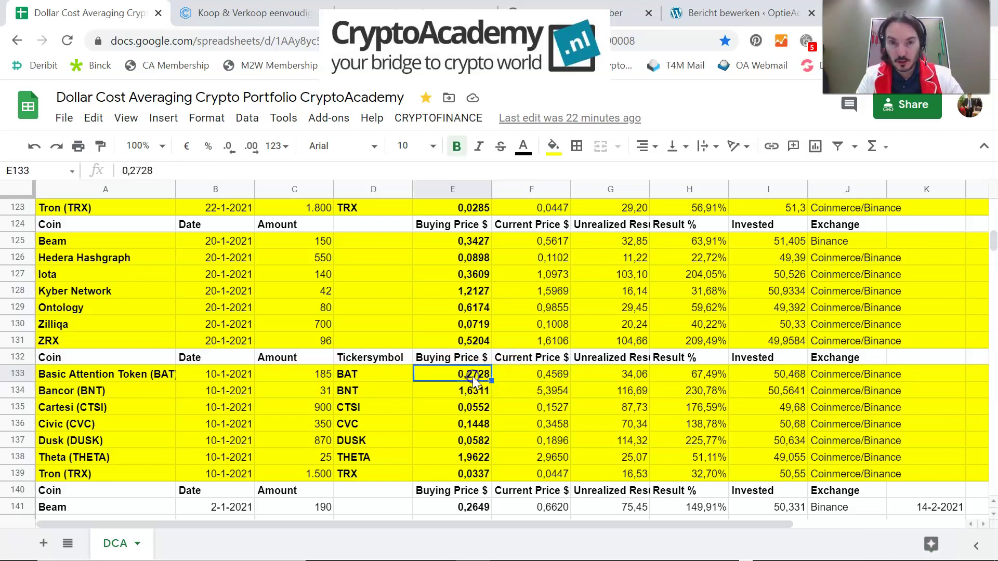
scroll(472, 376, "up", 3)
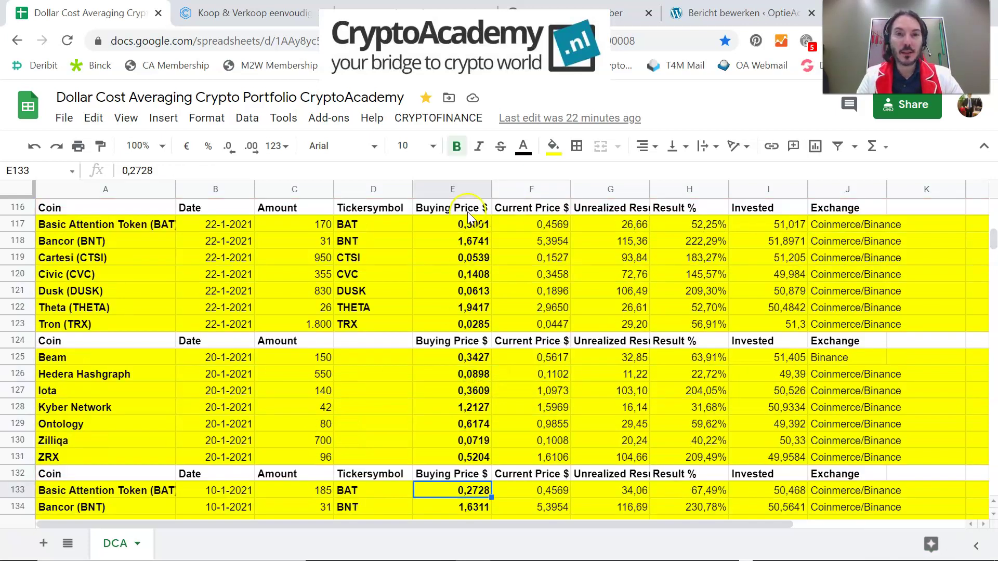
left_click(469, 230)
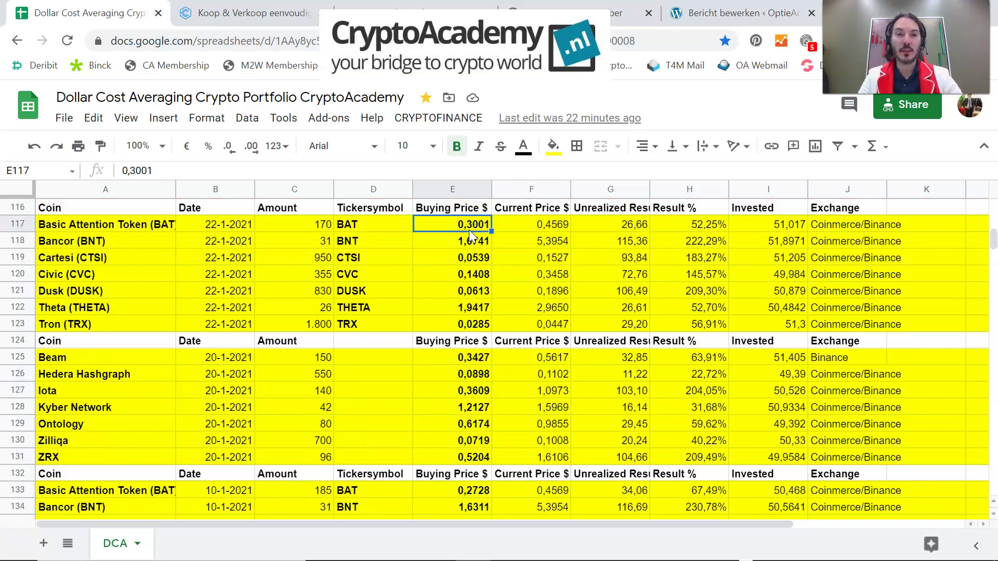
left_click(305, 491)
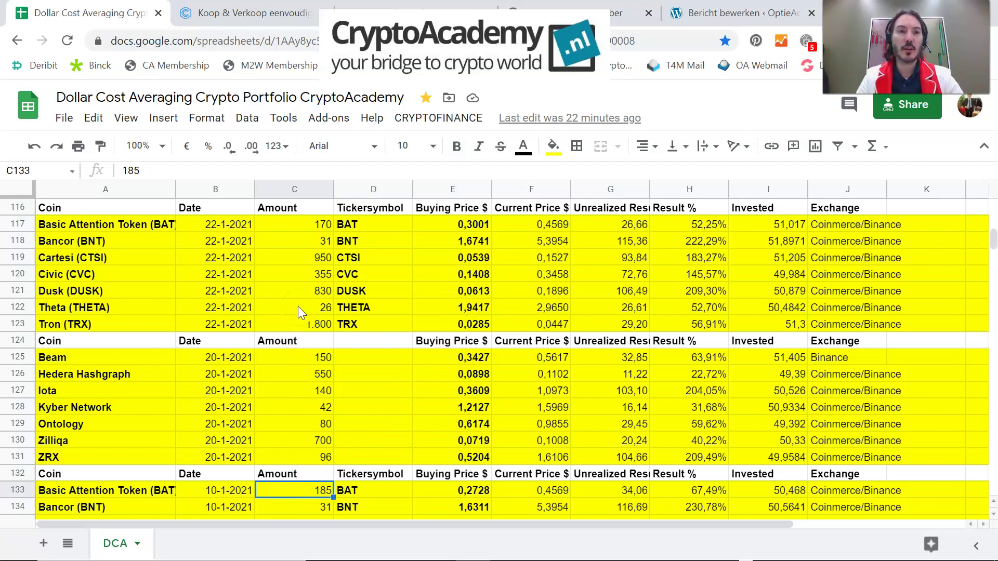
left_click(316, 227)
scroll(328, 254, "up", 1)
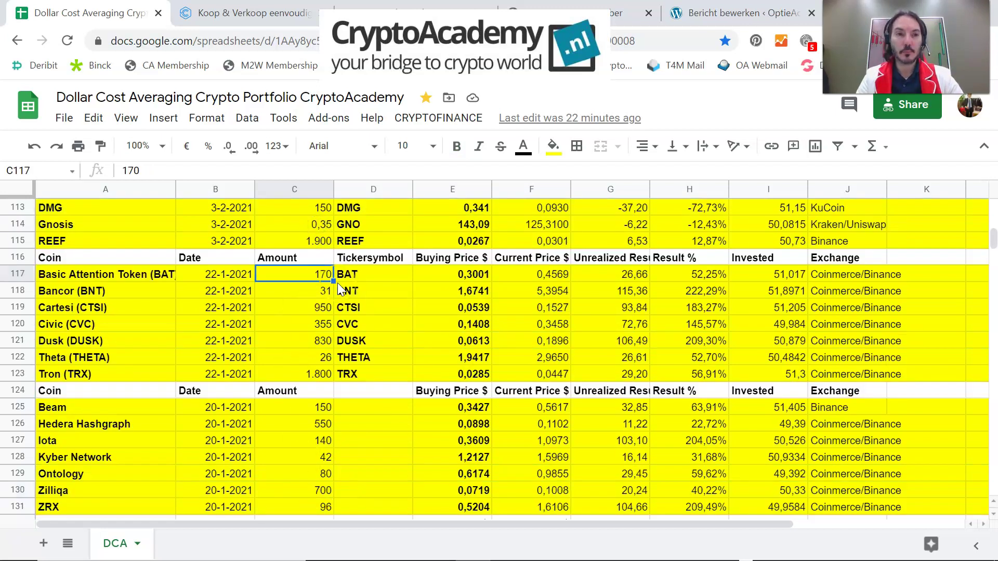
scroll(338, 283, "up", 5)
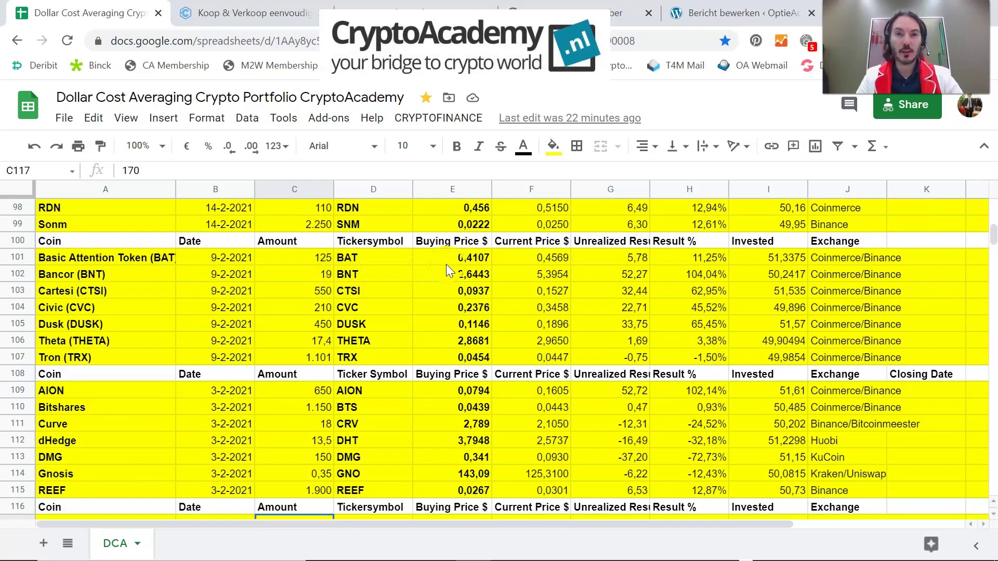
left_click(461, 260)
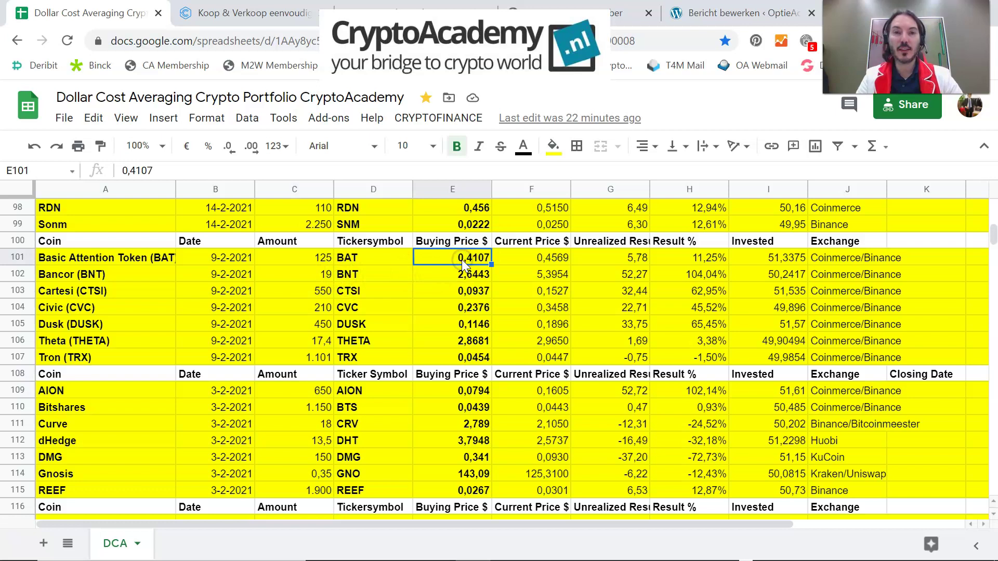
left_click(306, 260)
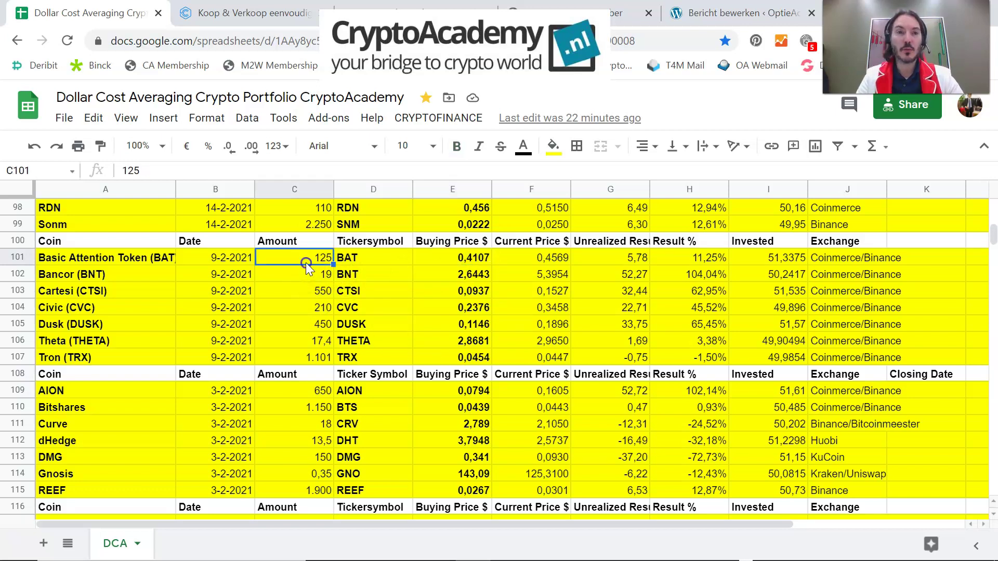
Examine the date of the newest Basic Attention Token purchase and the Dollar Cost Averaging Strategy results summary.
scroll(306, 263, "up", 1)
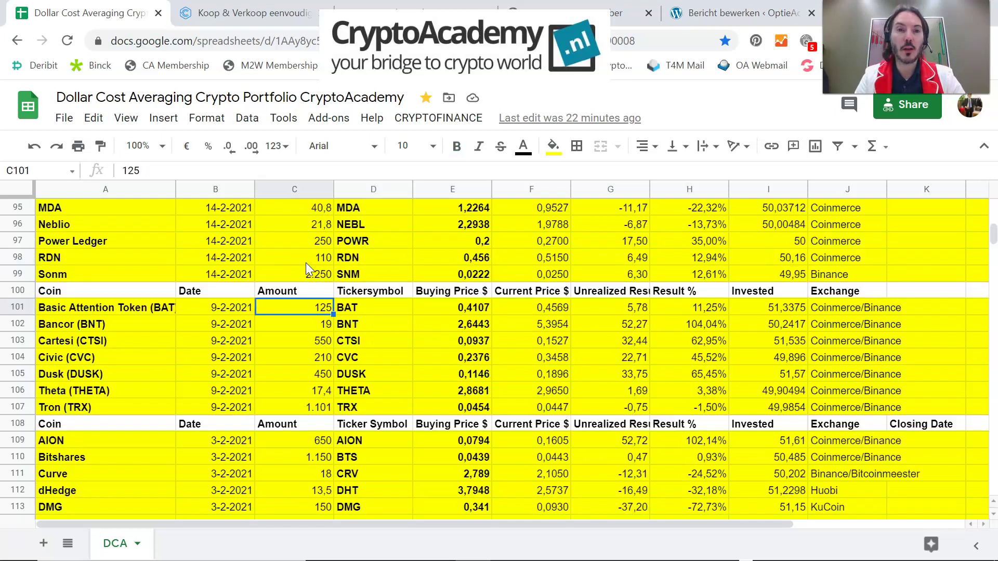
scroll(306, 263, "up", 1)
scroll(306, 263, "up", 6)
scroll(305, 263, "up", 6)
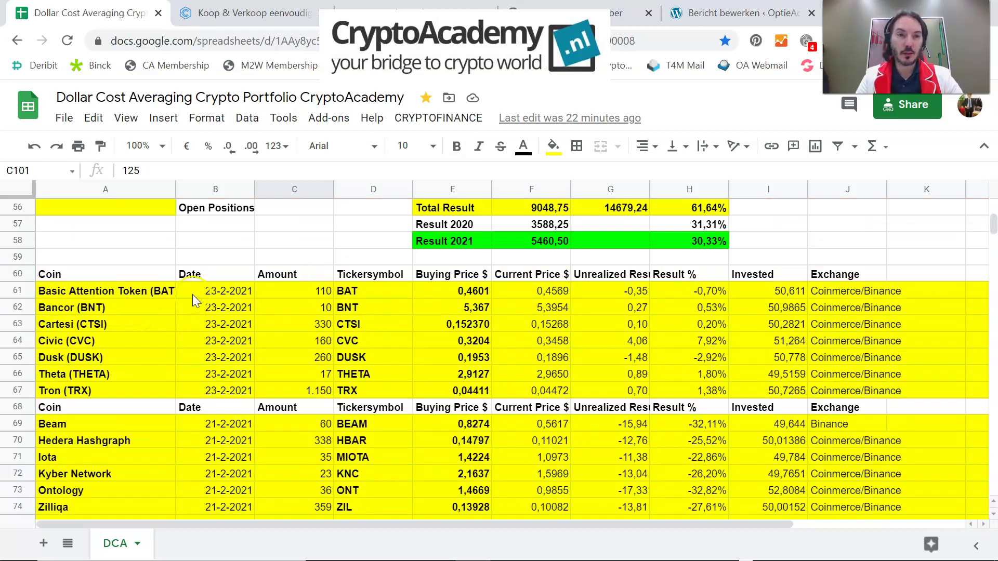
left_click(213, 294)
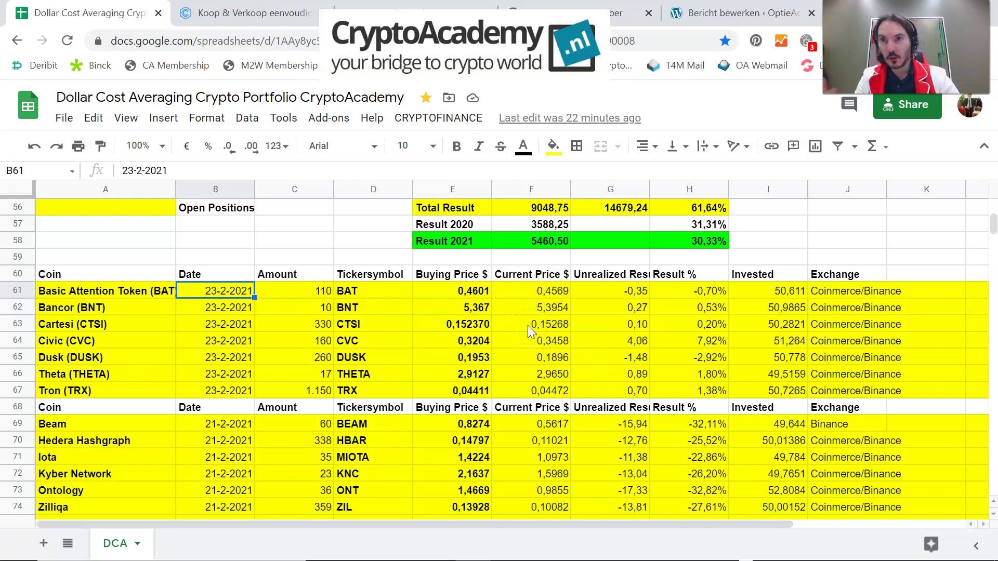
scroll(476, 323, "up", 1)
scroll(476, 322, "up", 3)
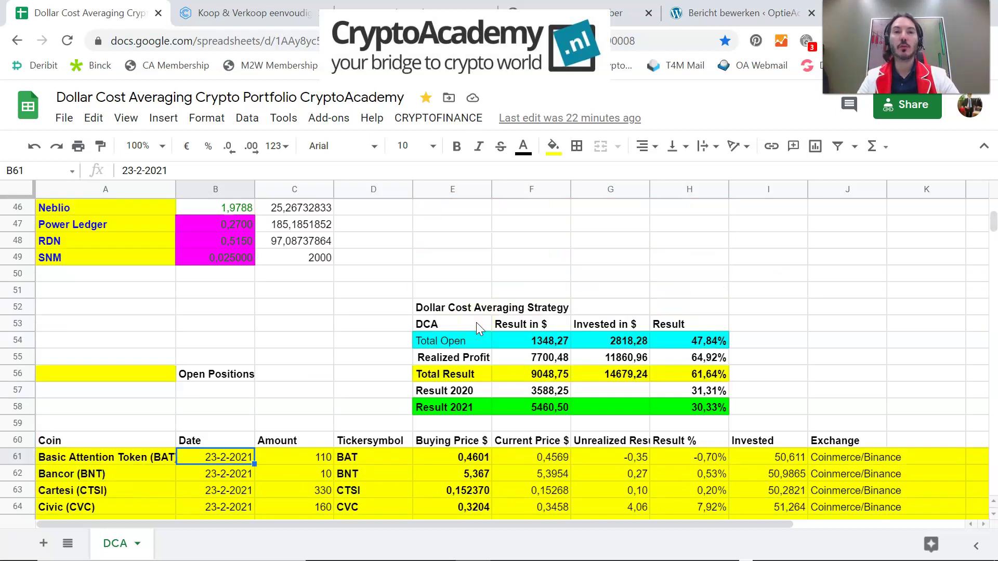
scroll(479, 329, "up", 1)
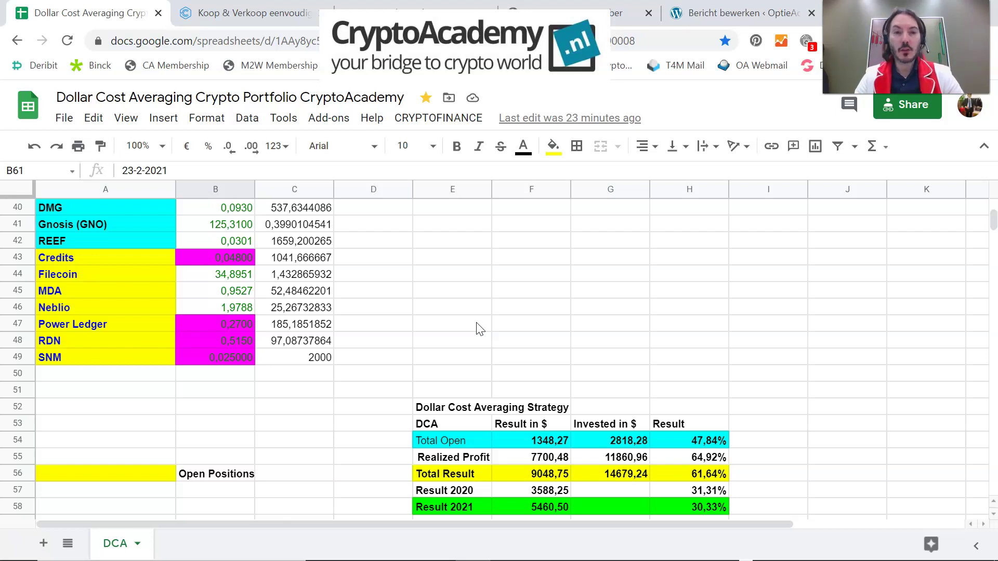
scroll(479, 329, "down", 1)
scroll(476, 323, "down", 1)
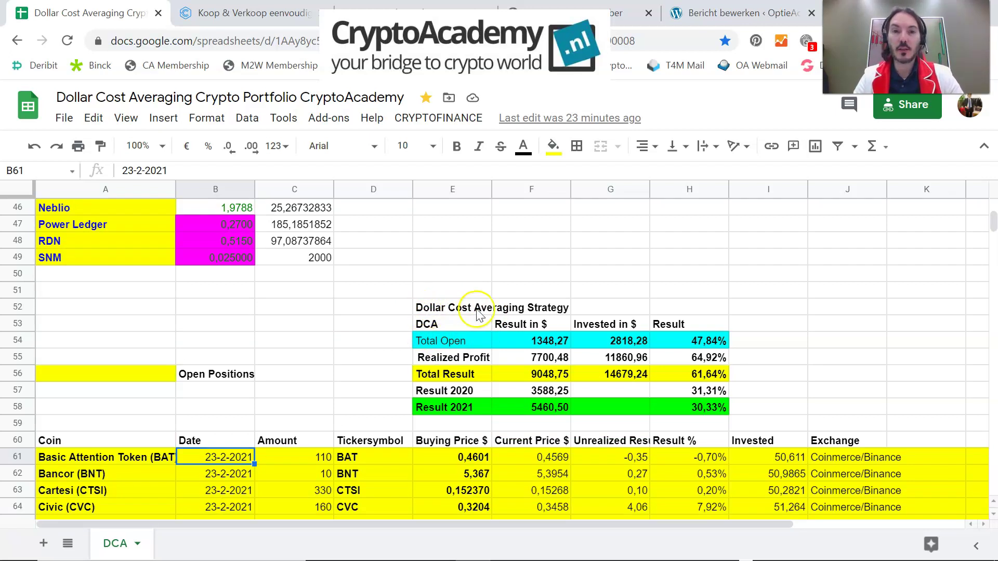
Change the Total Open formula under Result in $ to =SUM(G61:G139) so it includes the newest purchases.
left_click(440, 344)
left_click(548, 342)
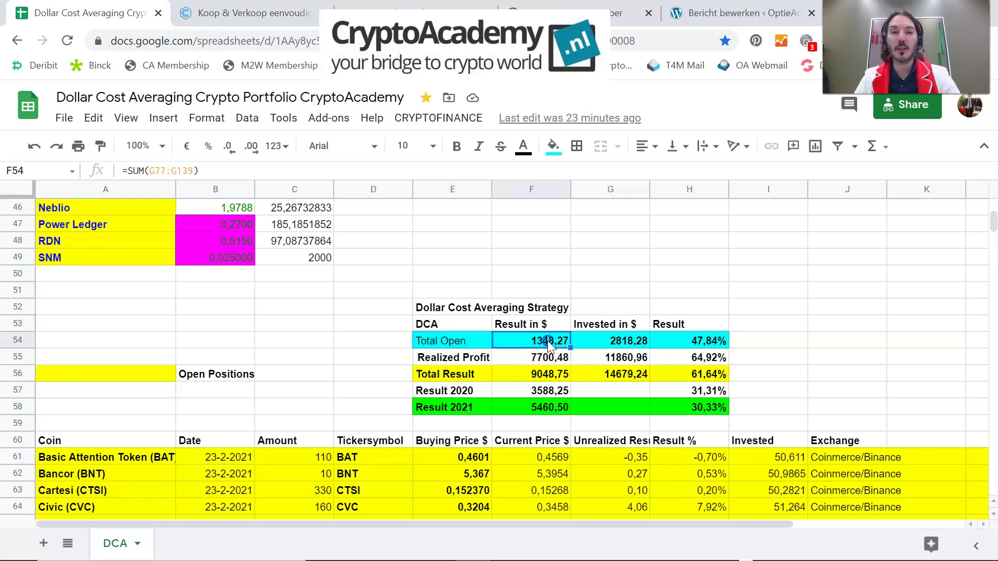
double_click(548, 341)
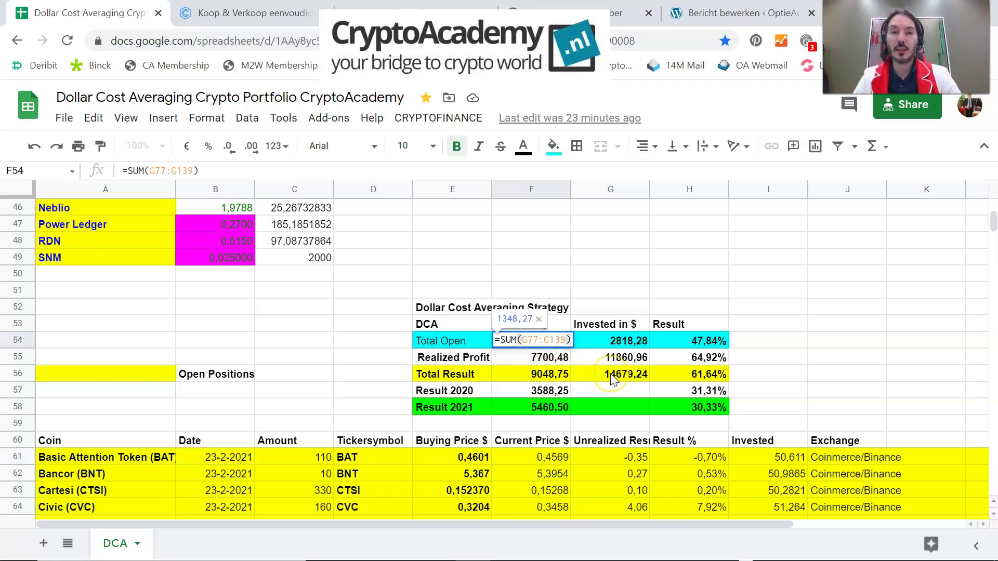
scroll(611, 376, "down", 6)
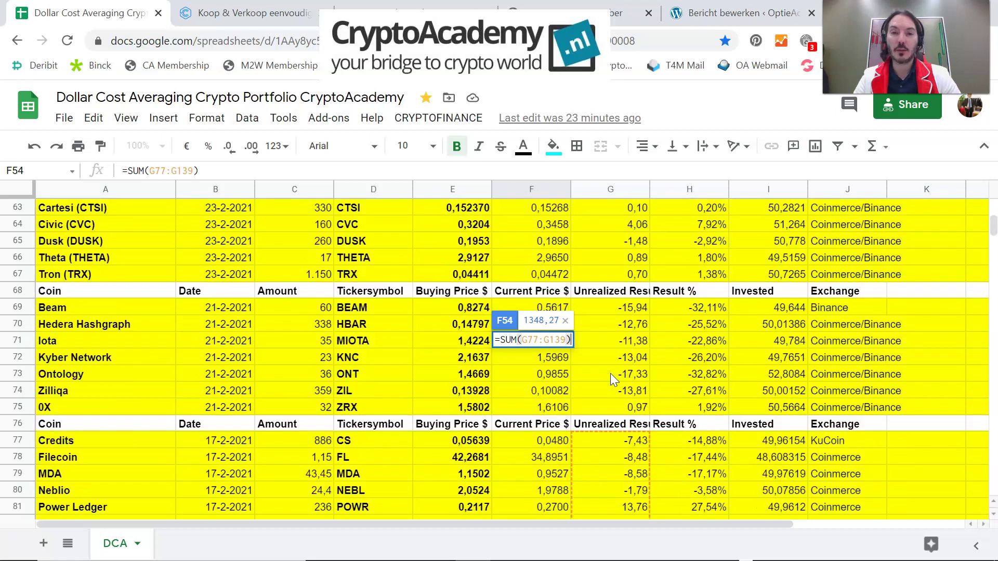
scroll(545, 361, "up", 1)
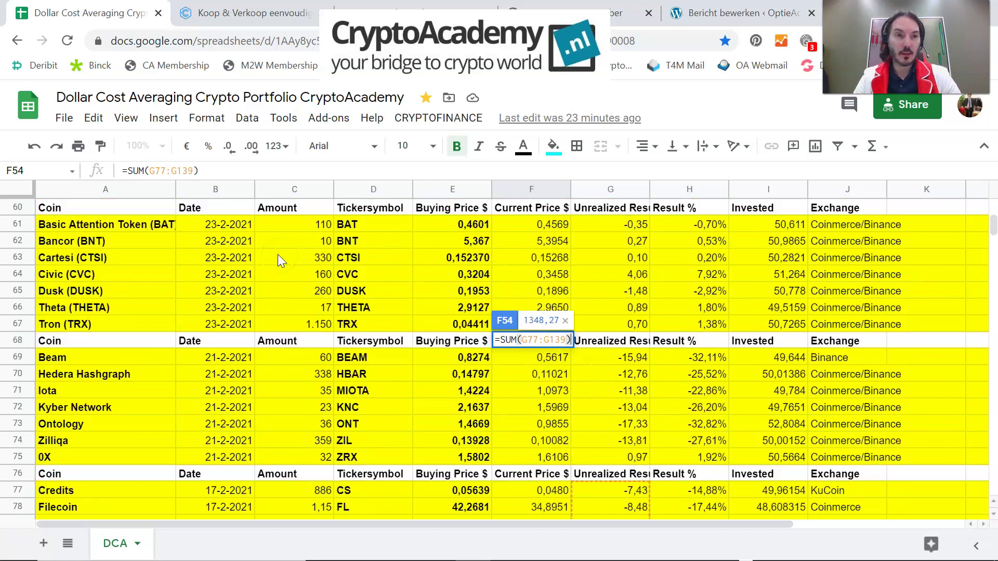
left_click(566, 339)
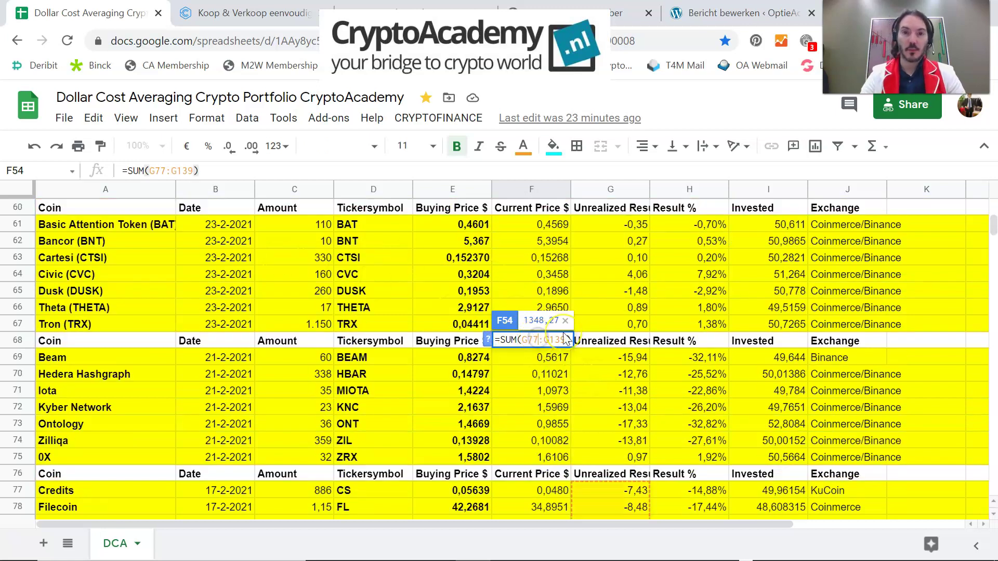
key("BackSpace")
key("BackSpace")
type("6")
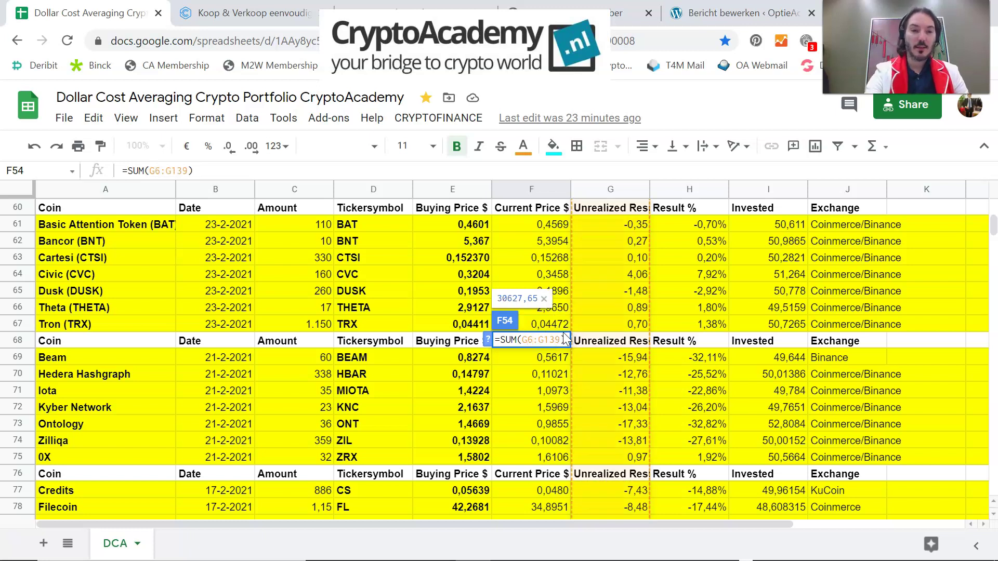
type("1")
key("Return")
Change the Total Open formula under Invested in $ to =SUM(I61:I139).
scroll(568, 288, "up", 1)
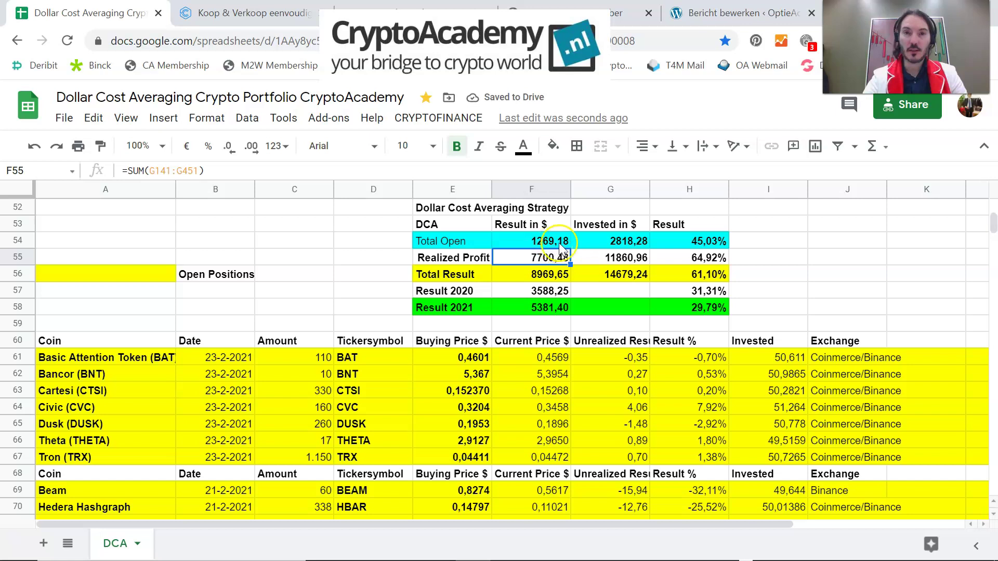
left_click(600, 242)
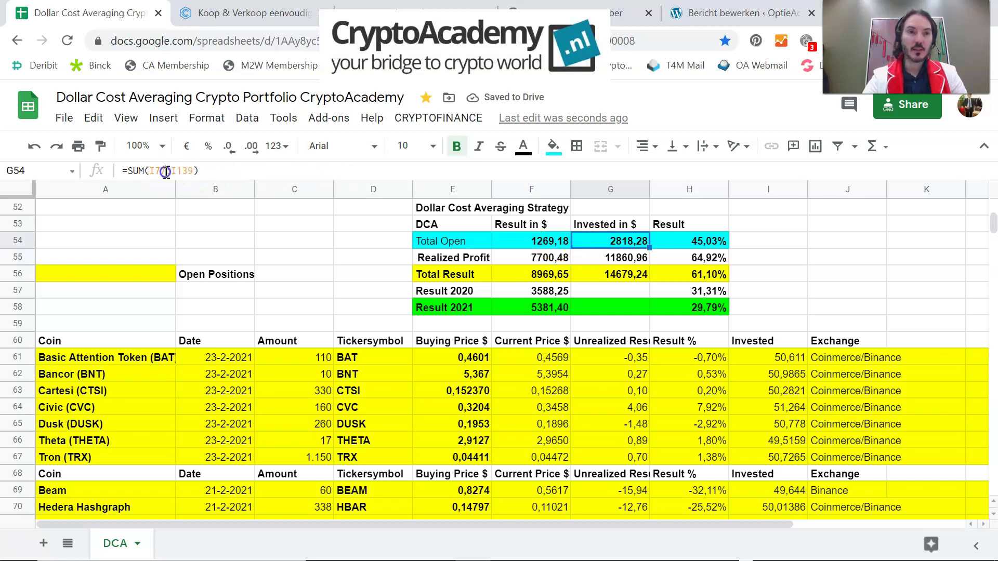
left_click_drag(151, 171, 163, 171)
key("BackSpace")
type("61")
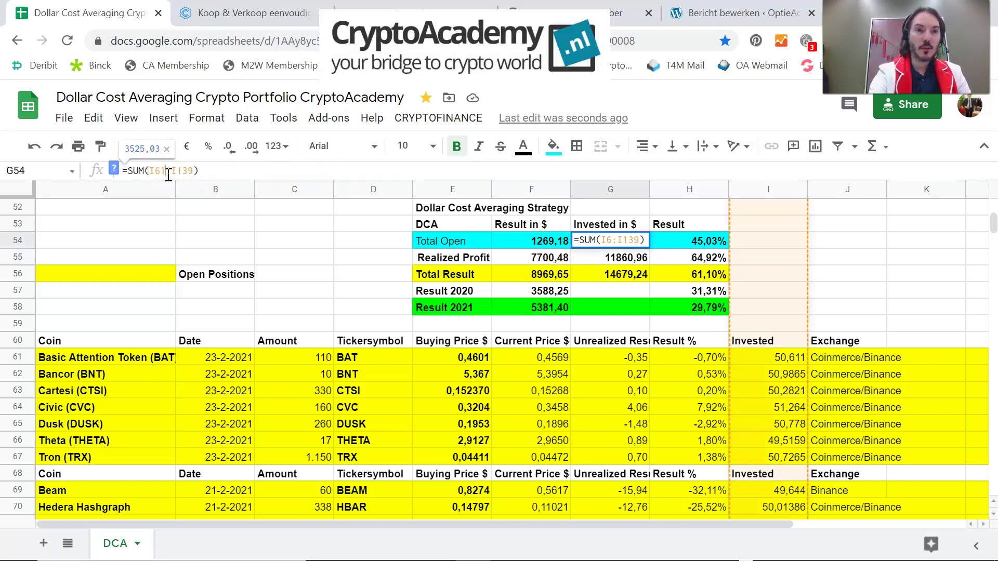
key("Return")
Check the open positions through row 139 and examine the Total Open result, invested amount and percentage.
scroll(452, 306, "down", 20)
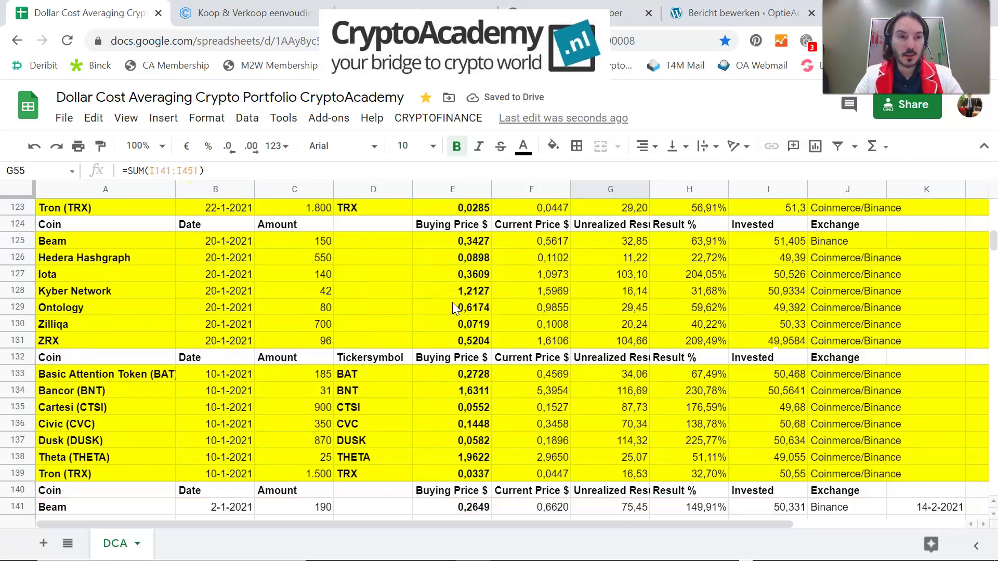
scroll(570, 272, "up", 20)
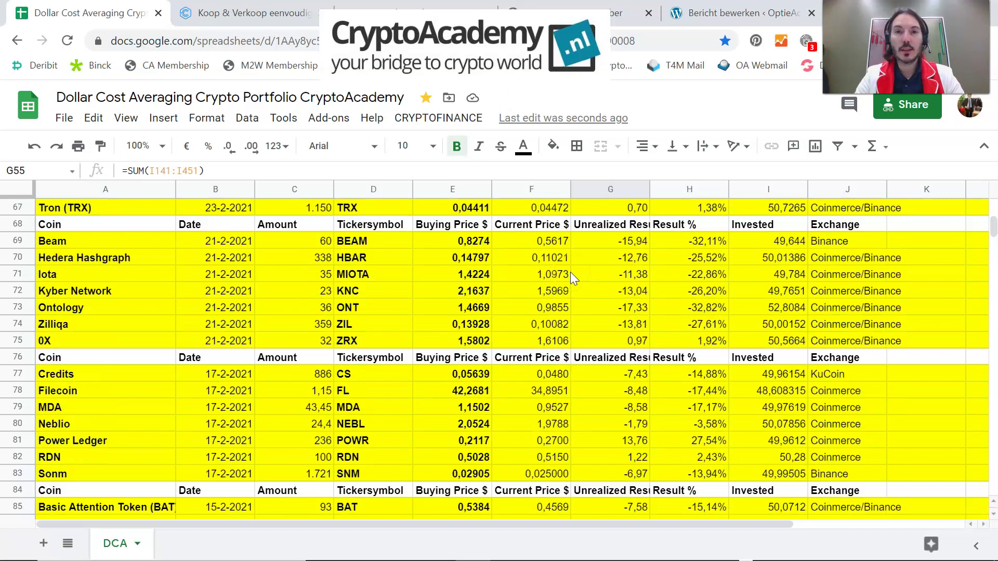
scroll(543, 357, "down", 1)
left_click(533, 390)
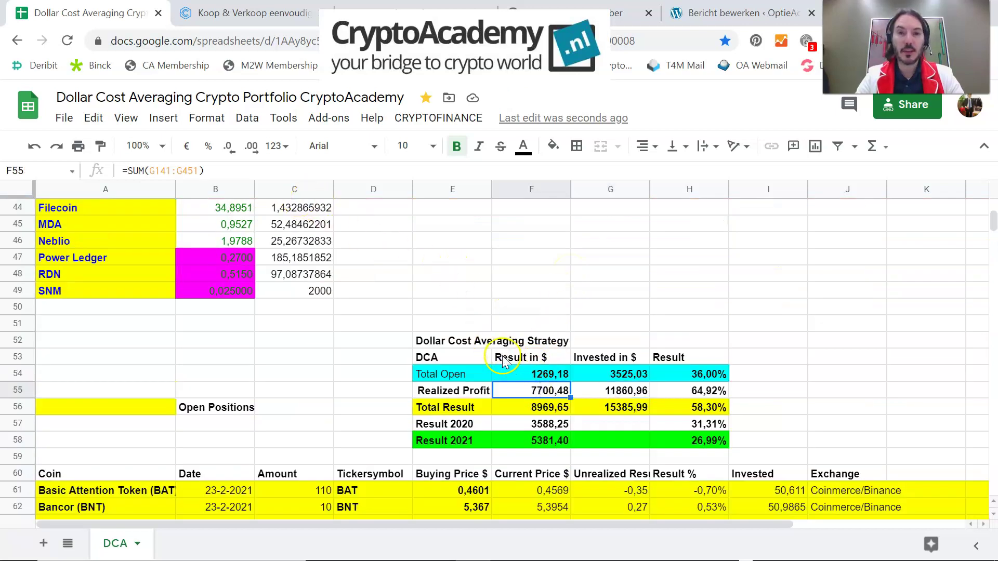
left_click(502, 360)
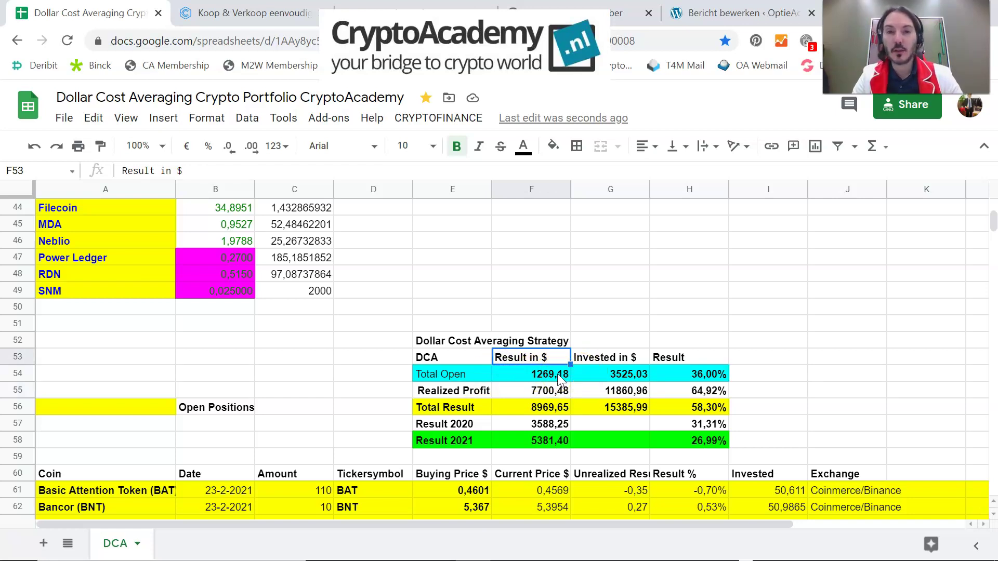
left_click(606, 376)
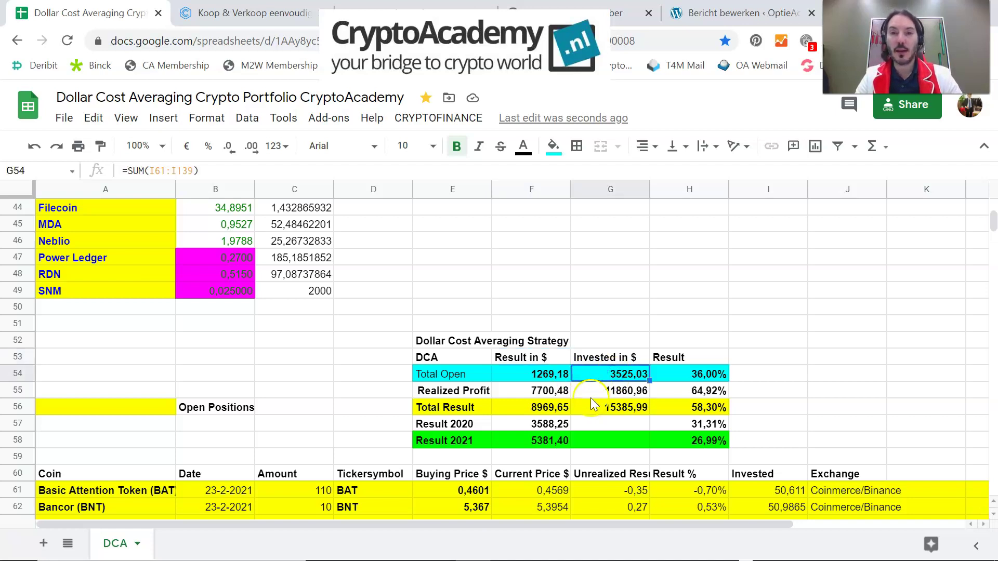
left_click(707, 380)
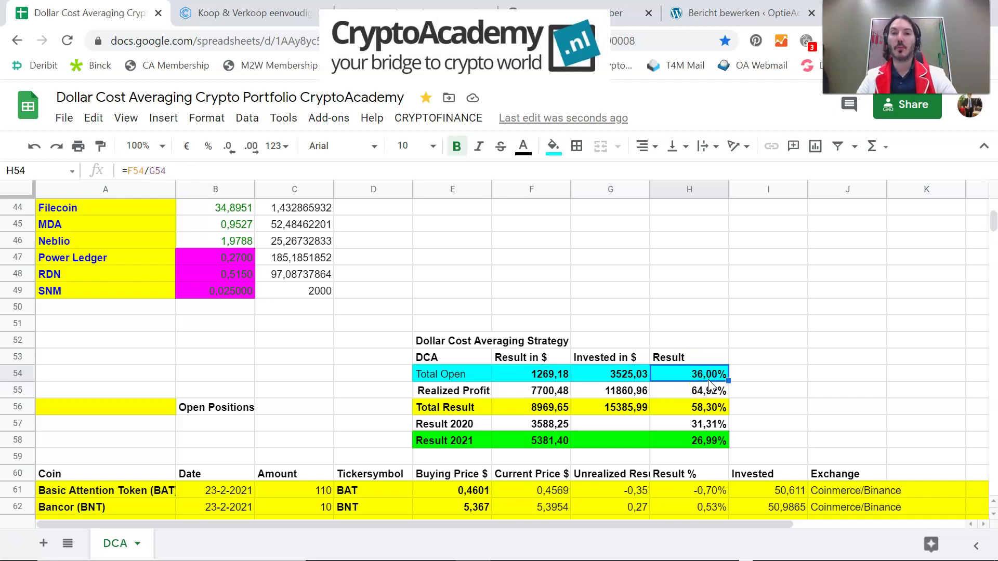
Examine the Result 2021 formulas for the dollar result and the percentage.
scroll(708, 379, "down", 2)
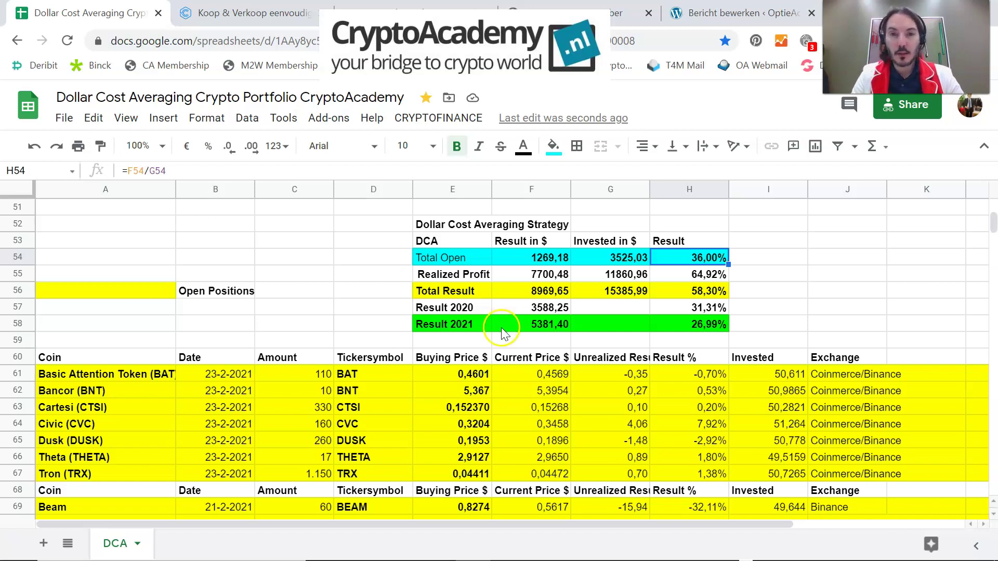
left_click(527, 328)
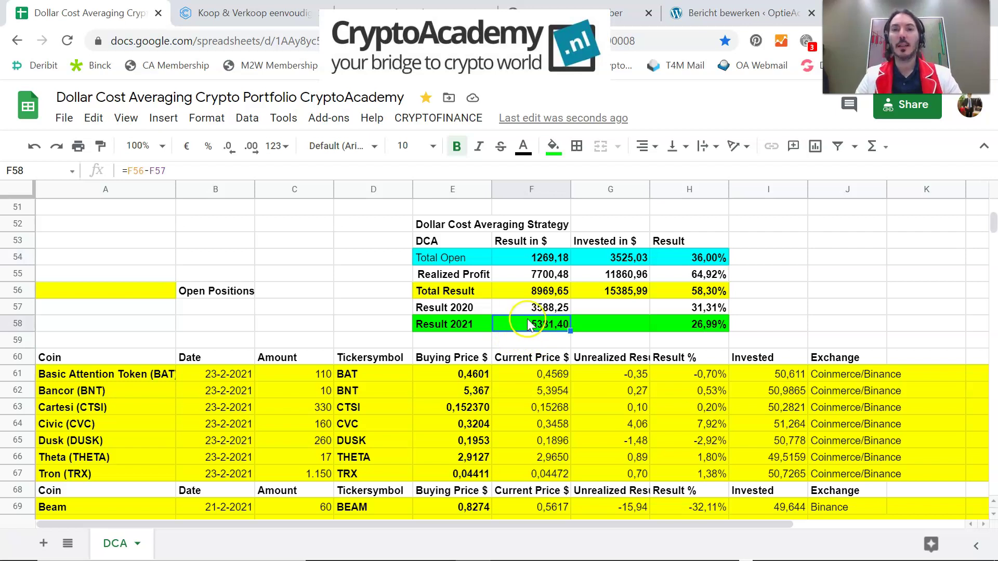
left_click(689, 326)
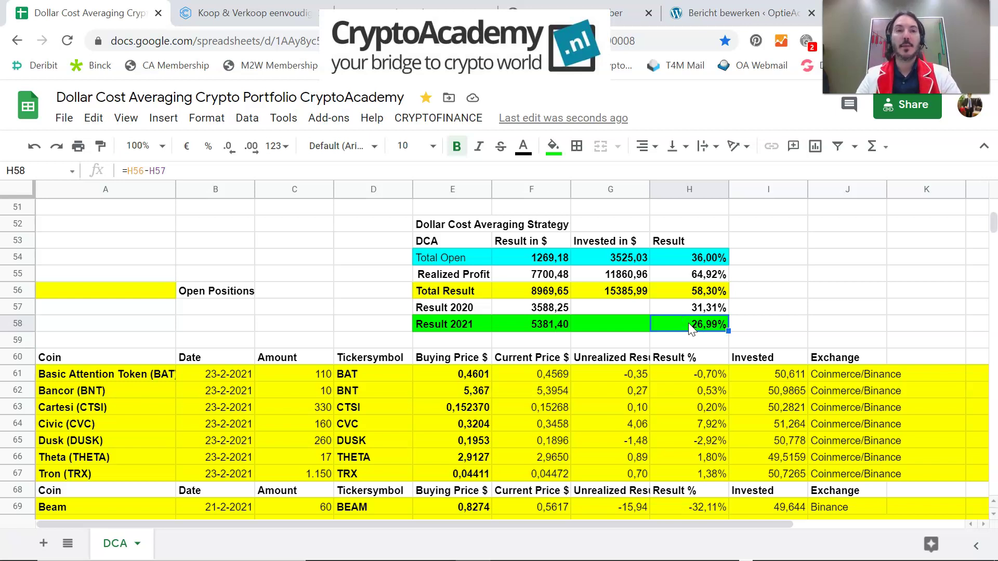
Review the 23-2-2021 purchases, checking the sum of the invested amounts in I61:I67 and the exchange used.
left_click(525, 391)
scroll(525, 393, "down", 1)
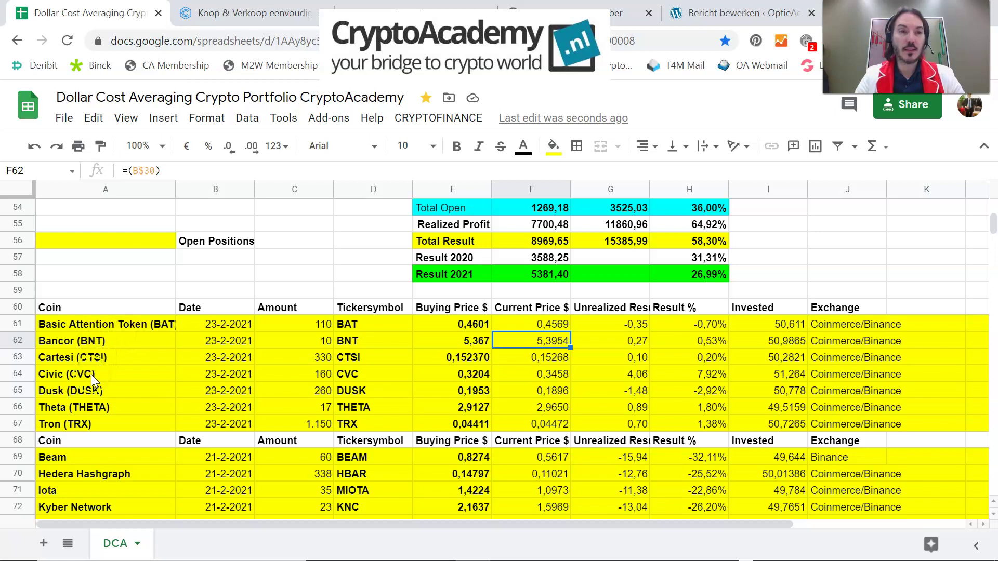
left_click(83, 431)
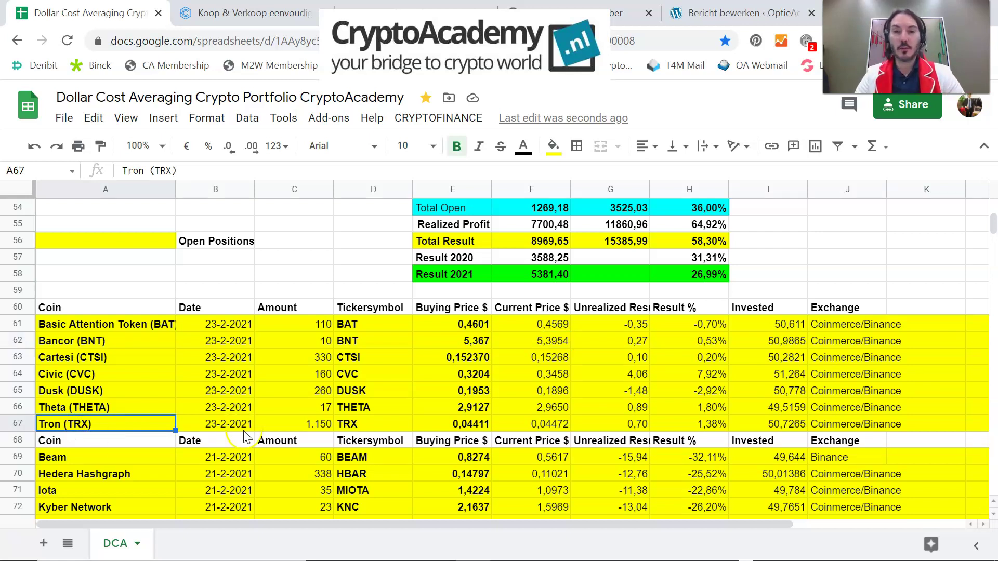
left_click_drag(778, 323, 768, 425)
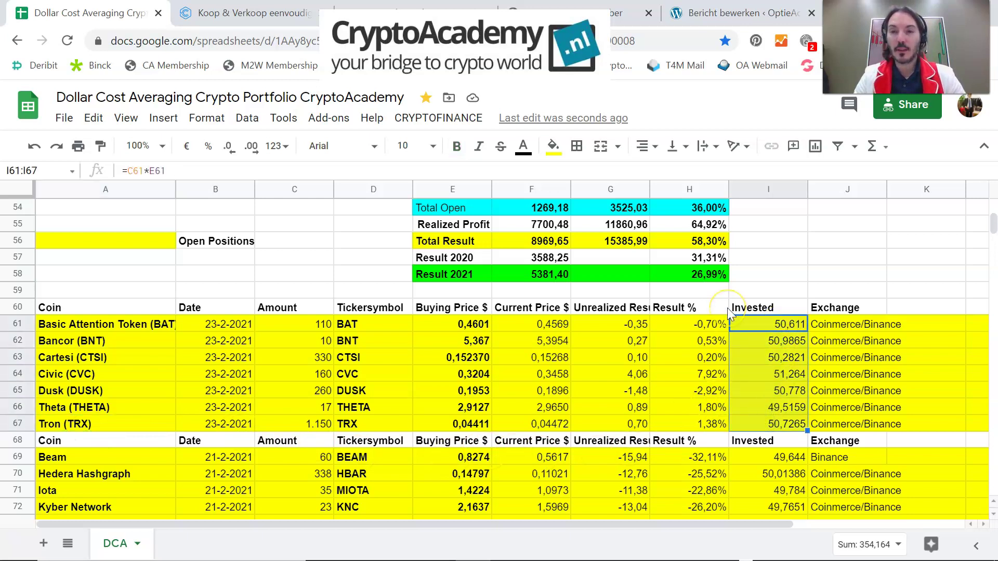
left_click(821, 313)
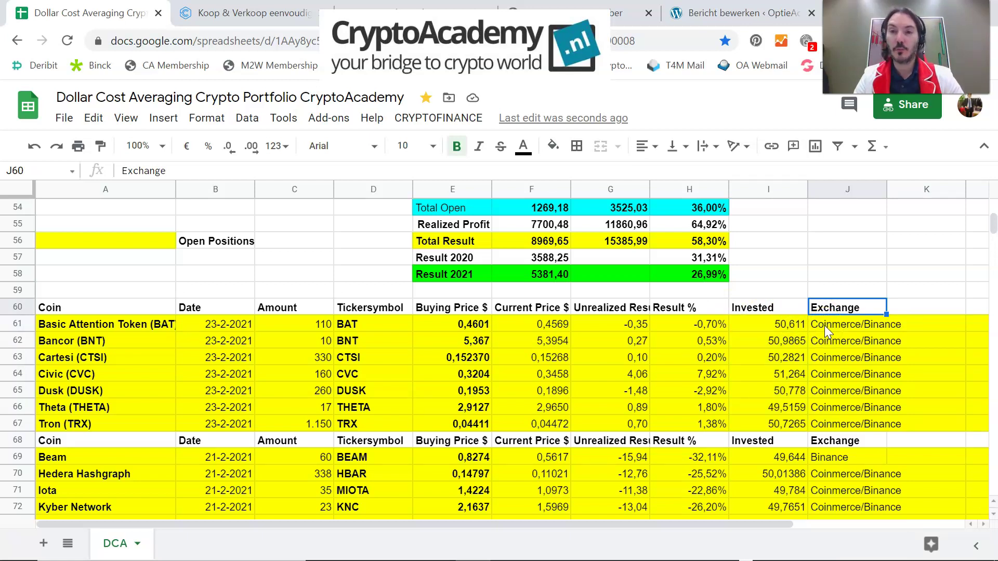
left_click(825, 326)
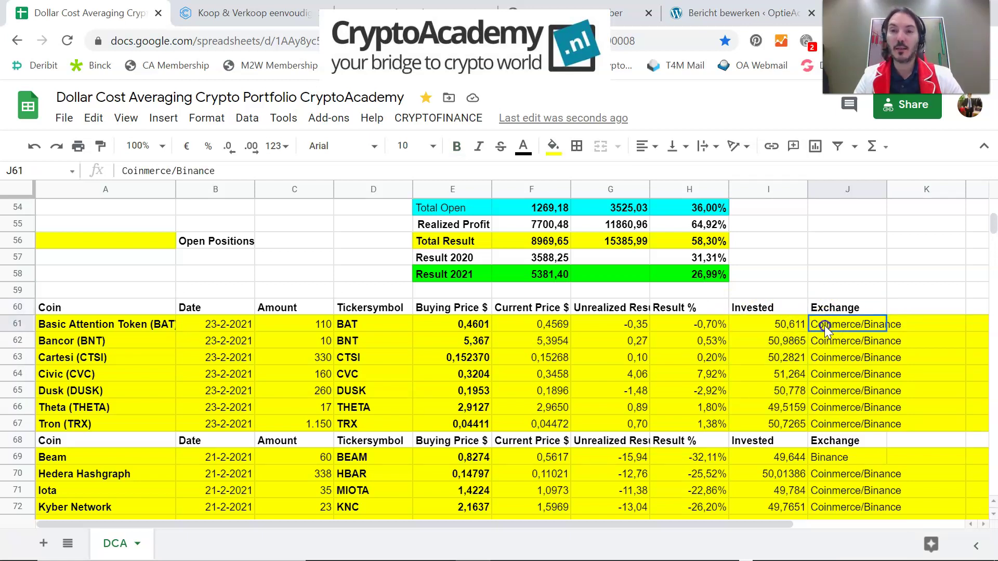
Examine the coin name, date, amount, ticker symbol and buying price of the newest Basic Attention Token purchase.
left_click(58, 327)
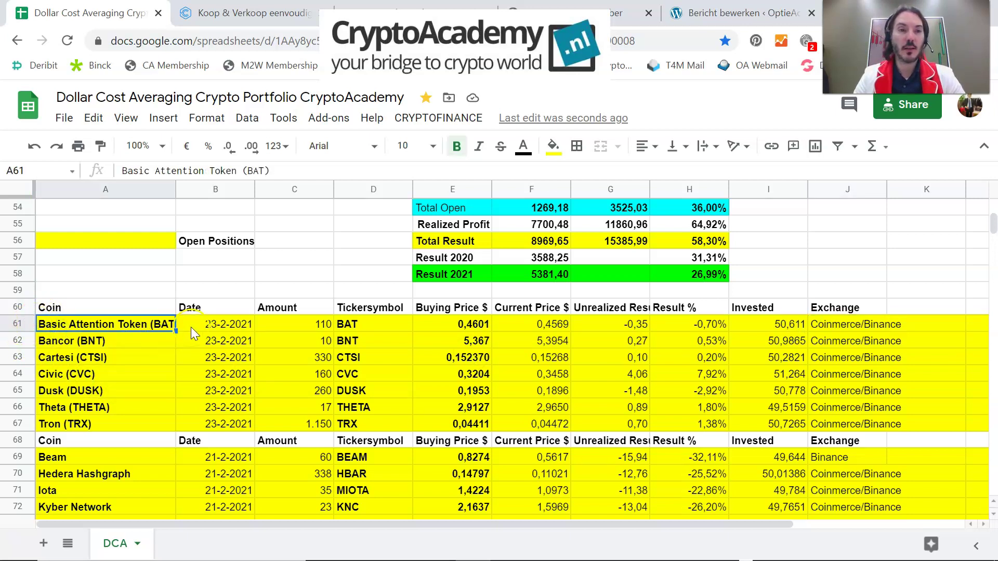
left_click(218, 326)
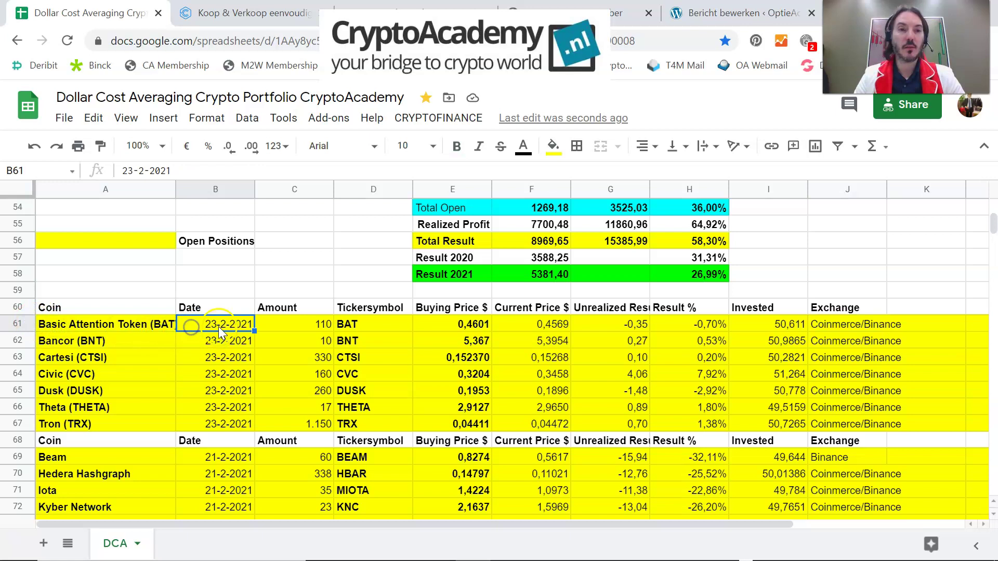
left_click(285, 326)
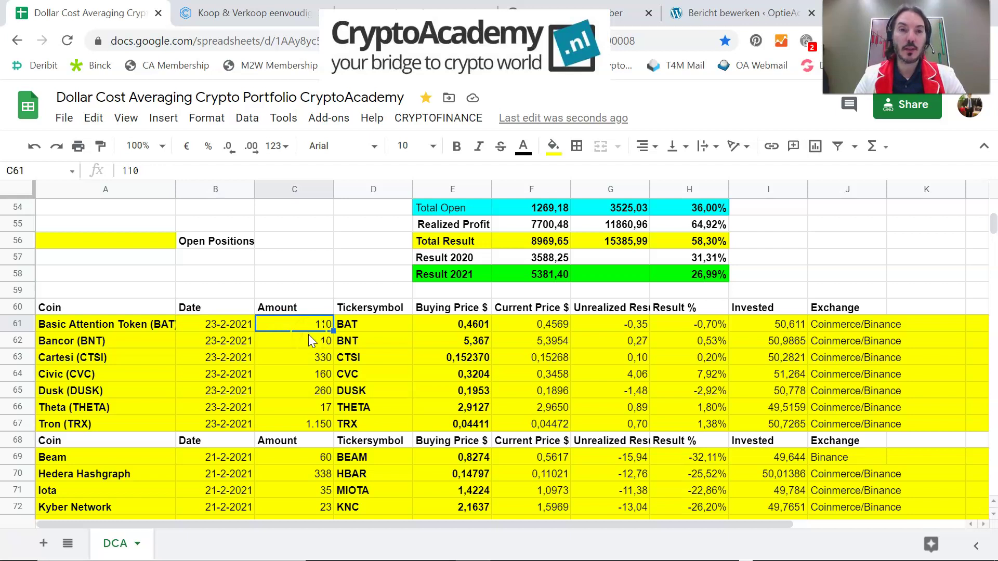
left_click(360, 326)
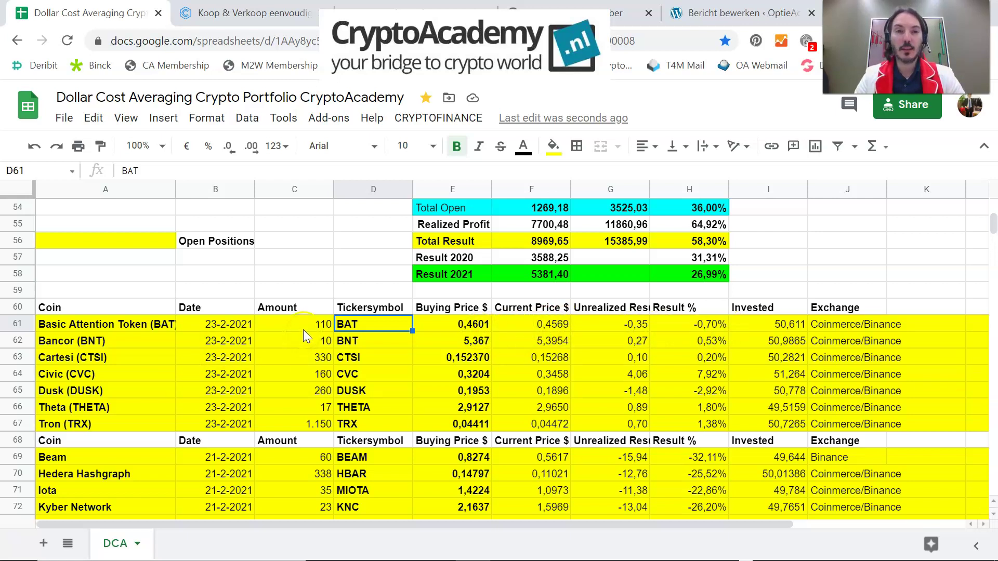
left_click(470, 326)
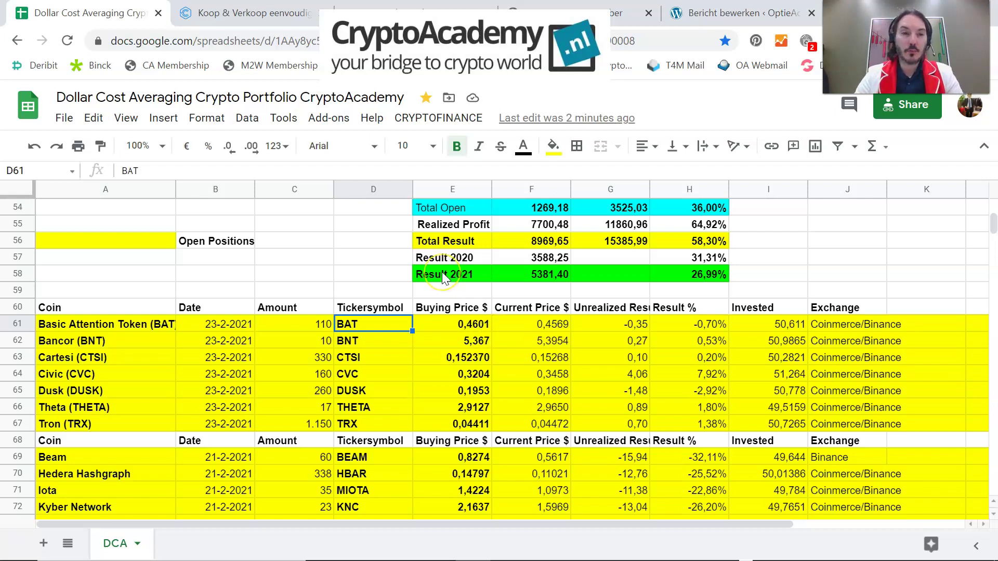
Check the sum of the unrealized results of the 21-2-2021 purchases in G69:G75 and review the strategy summary.
scroll(442, 273, "down", 3)
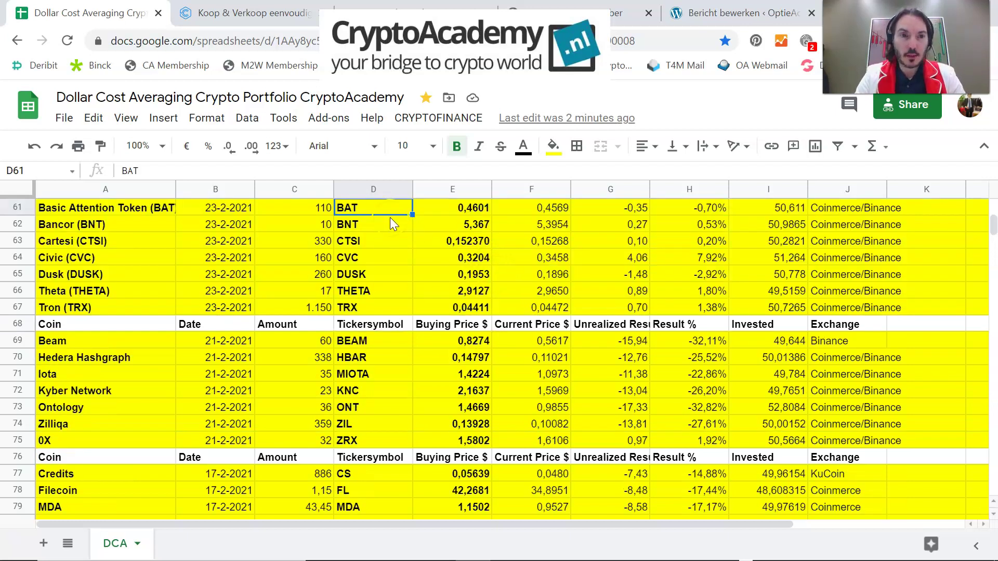
left_click_drag(609, 339, 610, 440)
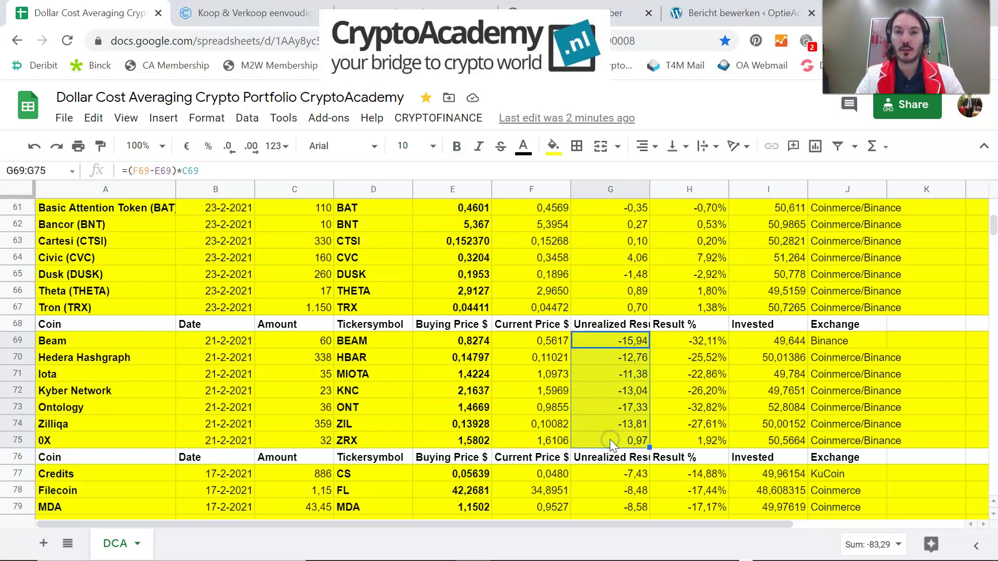
scroll(613, 400, "up", 5)
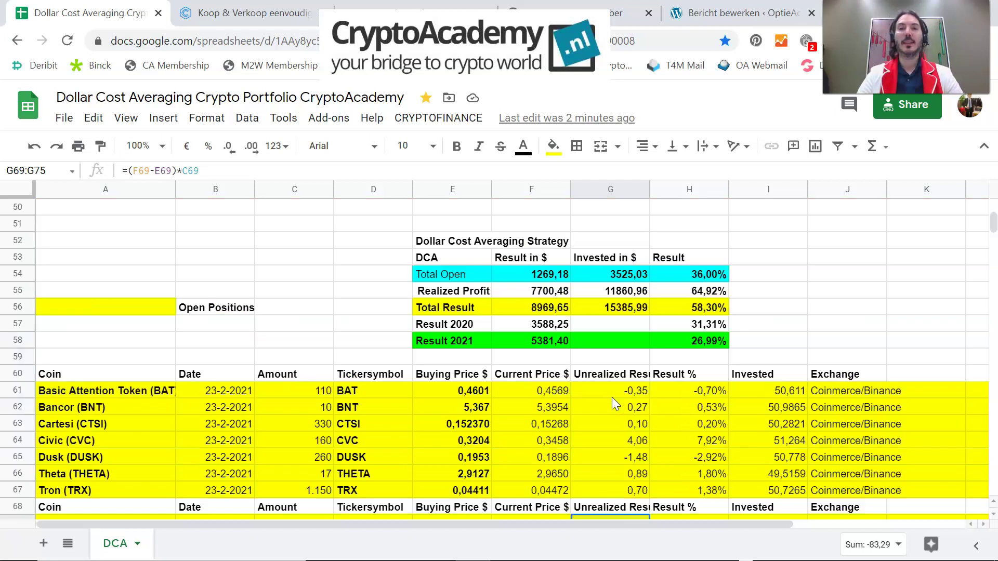
scroll(613, 399, "down", 1)
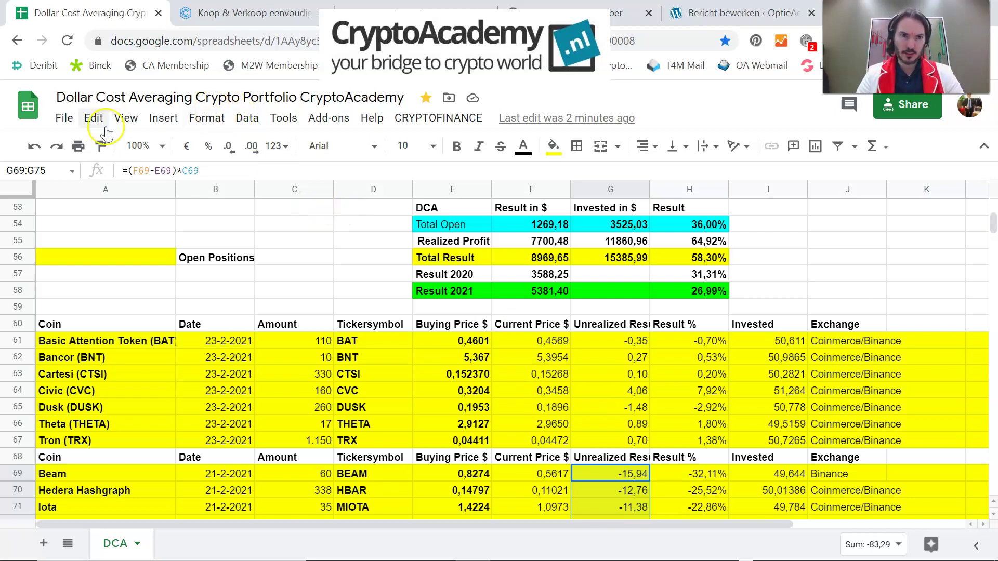
Locate the option for making a copy of the spreadsheet without using it, and return to the coin price list.
left_click(67, 129)
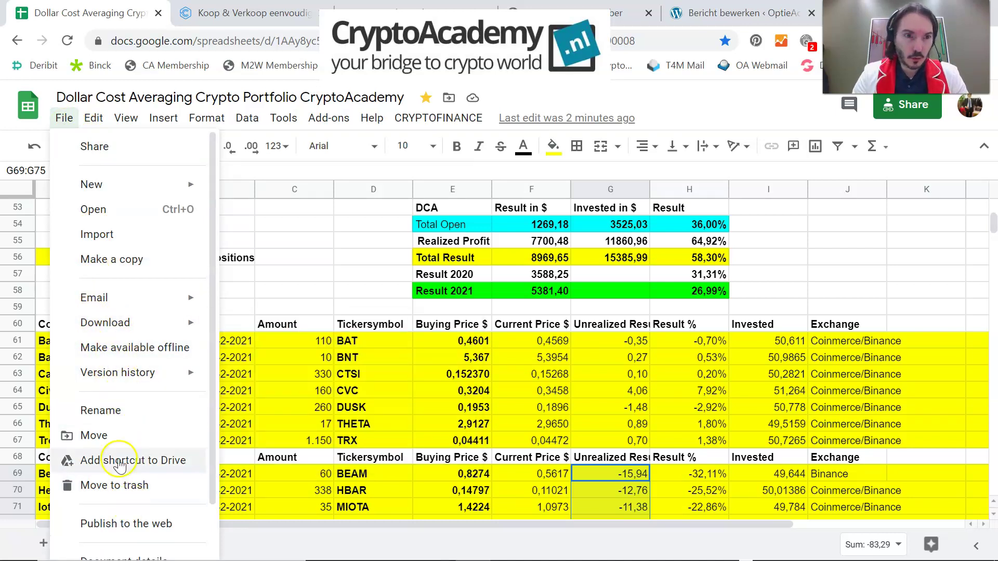
scroll(128, 463, "down", 1)
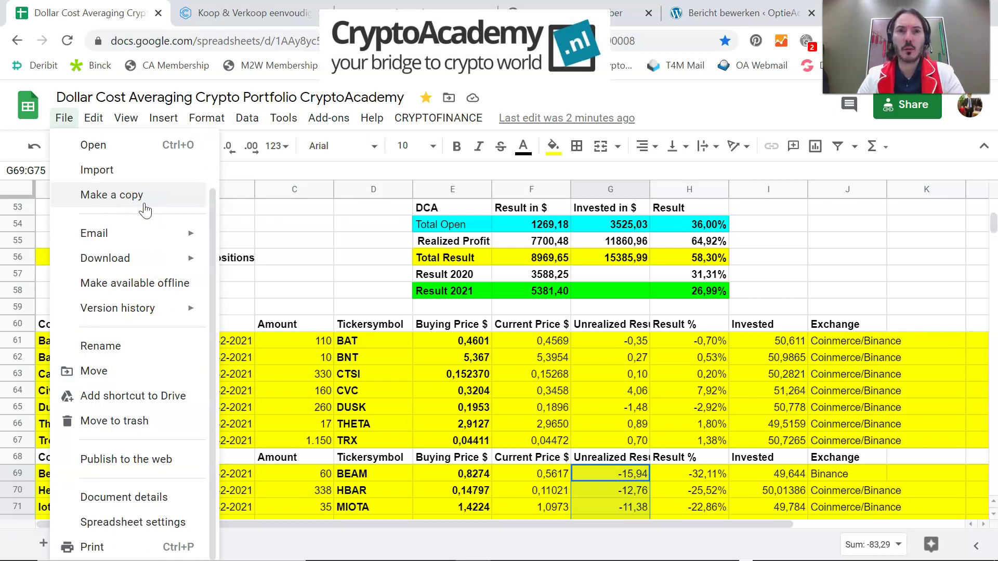
left_click(328, 242)
scroll(267, 265, "up", 15)
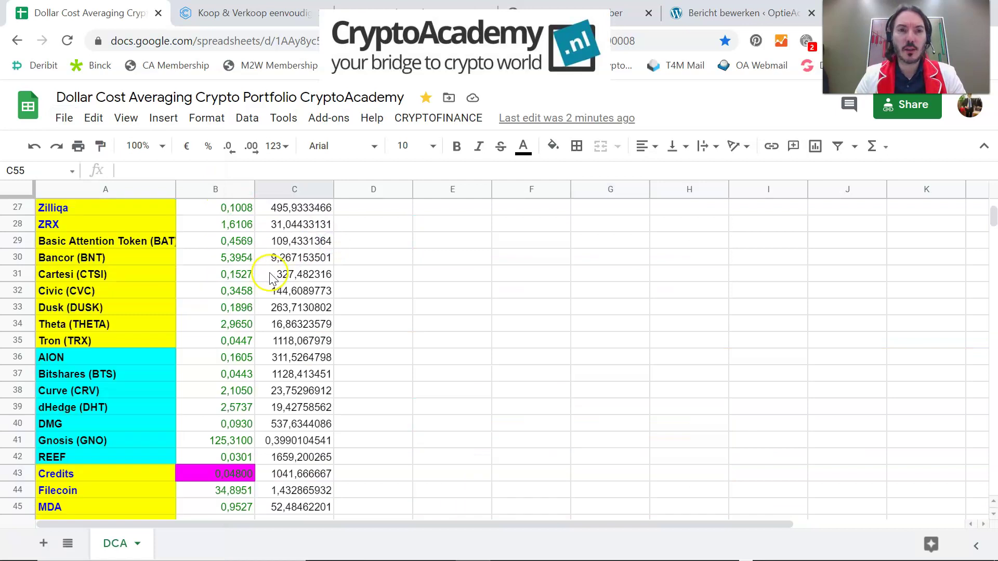
Test how replacing the BTC price formula in B10 with "z" affects the strategy summary, and undo the replacement.
left_click(219, 365)
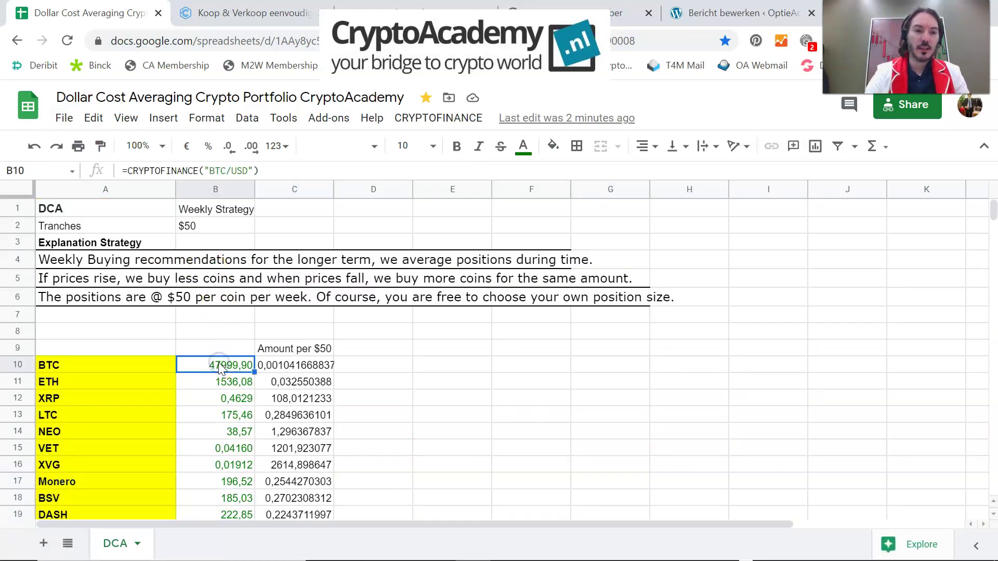
type("z")
key("Return")
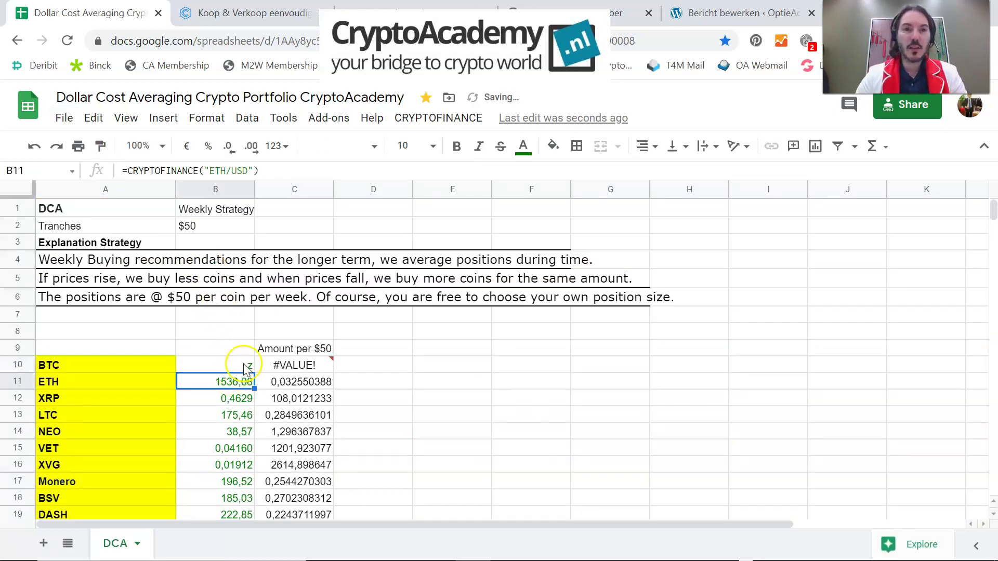
scroll(308, 370, "down", 16)
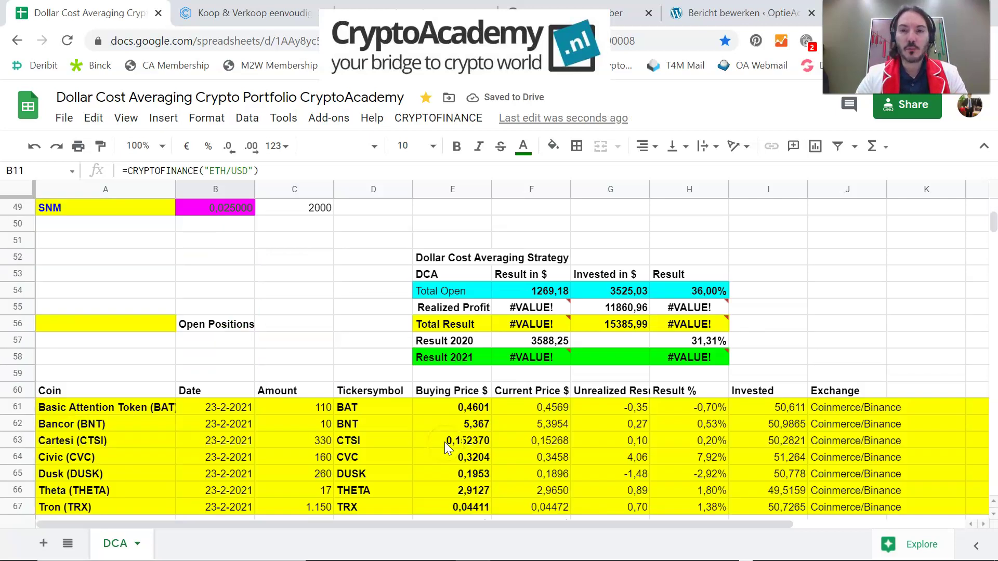
scroll(472, 360, "up", 15)
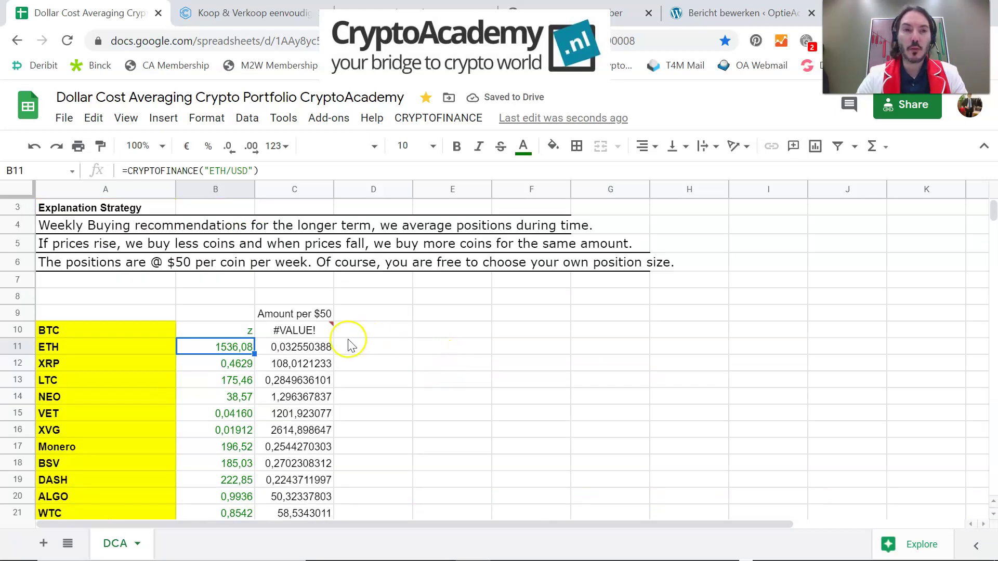
key("ctrl+z")
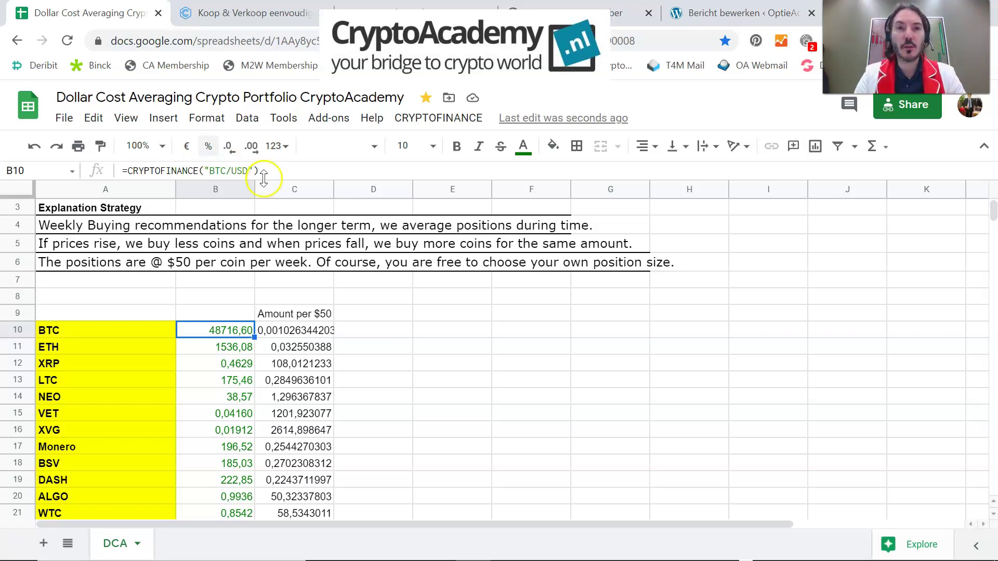
left_click(401, 120)
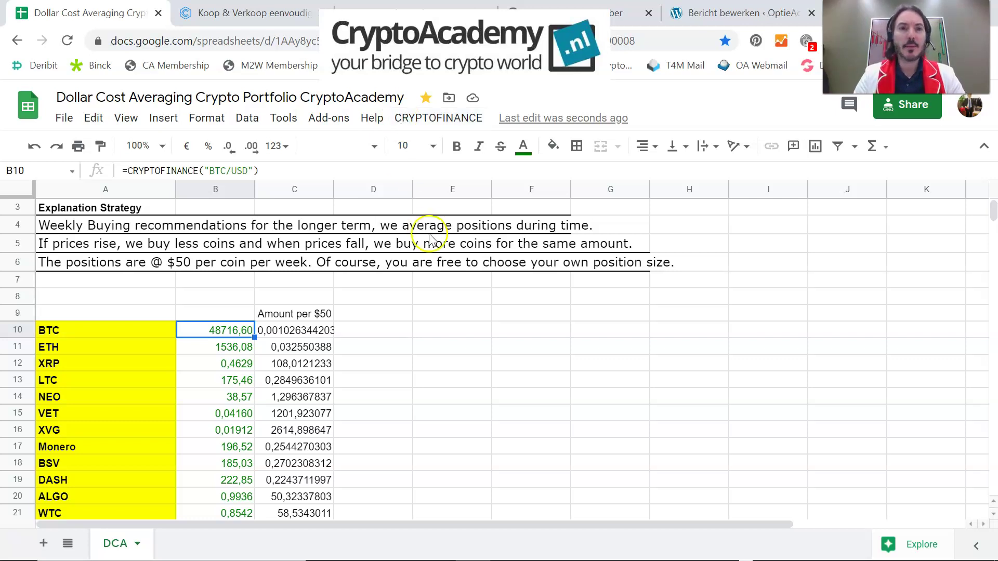
Switch to Enormail and read the preview of the sent mailing "DCA Portfolio New Trading Alert: BAT, BNT, CTSI, CVC, DUSK, THETA & TRX".
scroll(452, 302, "down", 7)
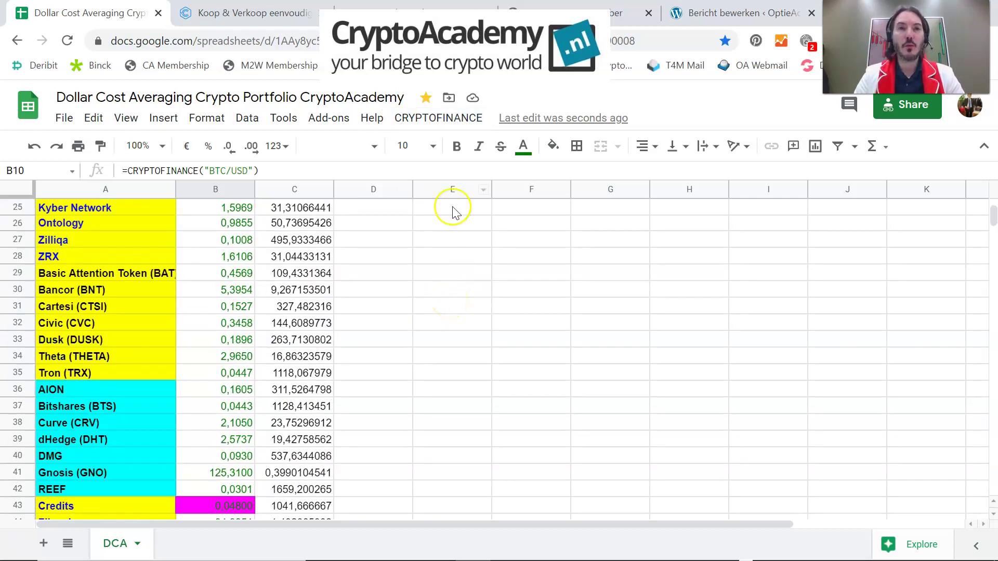
left_click_drag(394, 14, 251, 9)
left_click(531, 362)
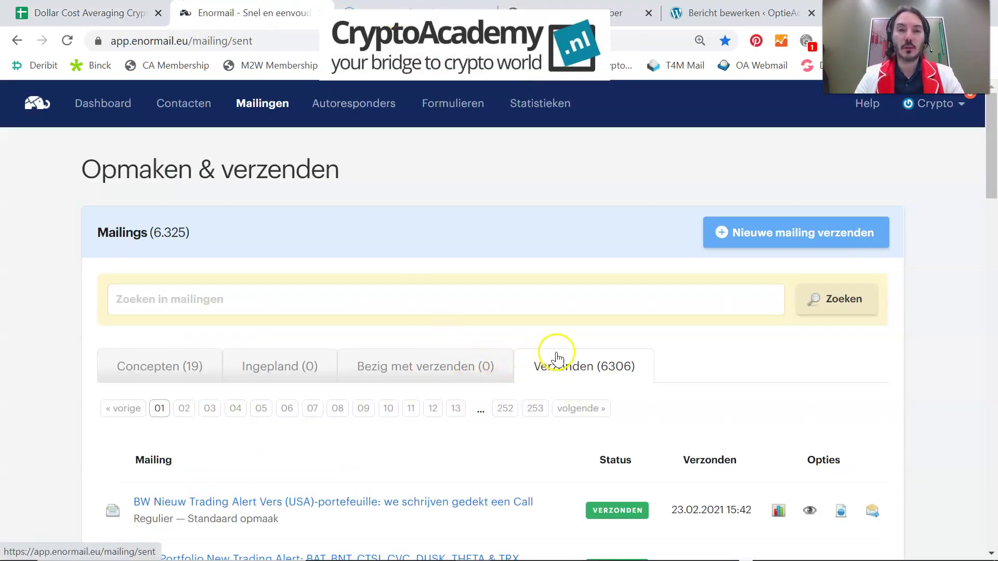
scroll(561, 360, "down", 5)
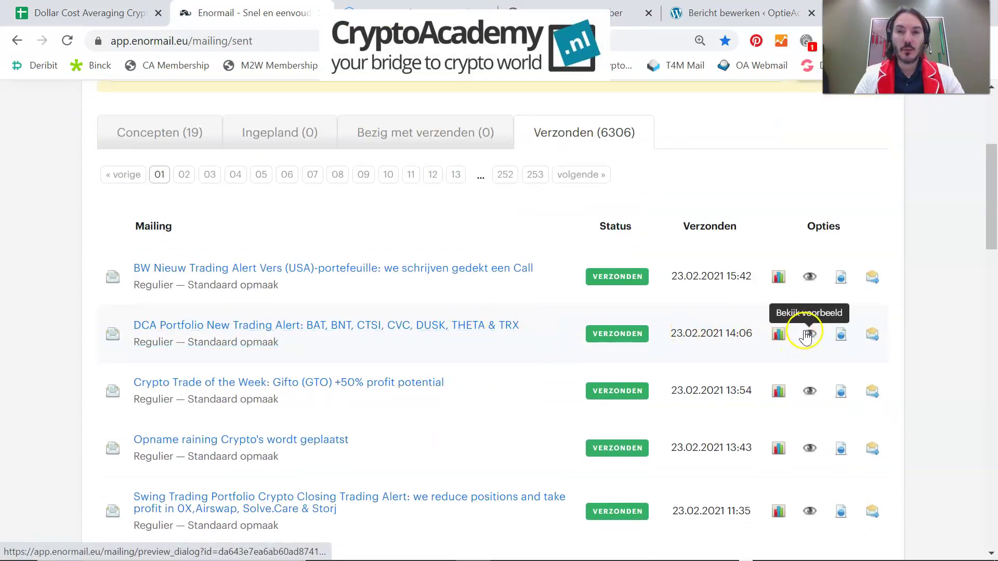
left_click(809, 334)
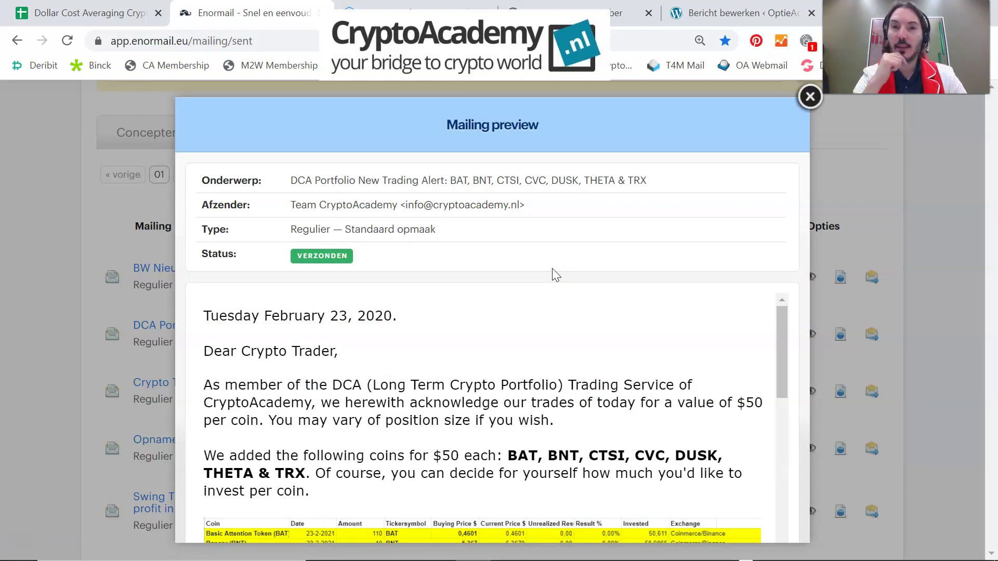
scroll(559, 312, "down", 2)
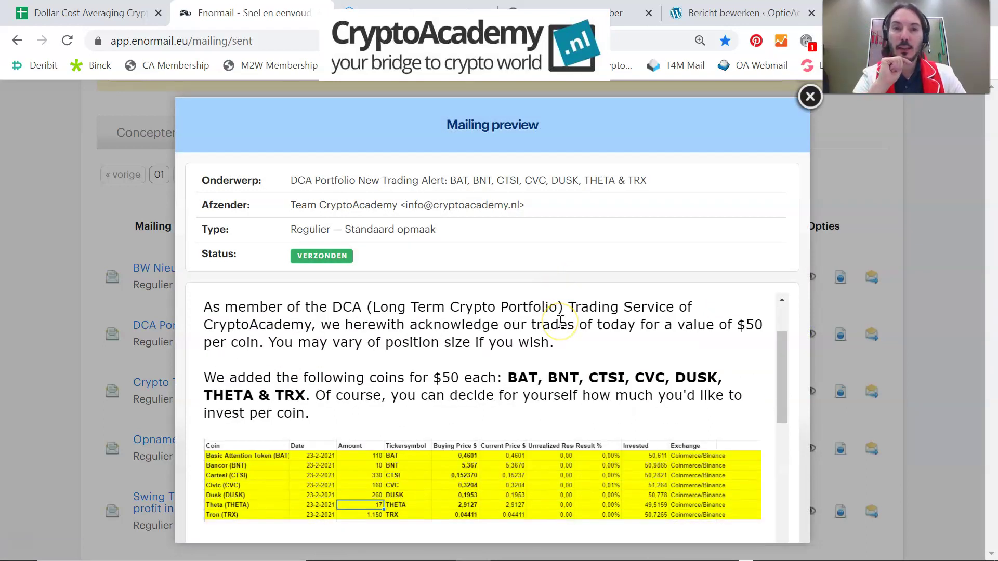
scroll(561, 321, "down", 2)
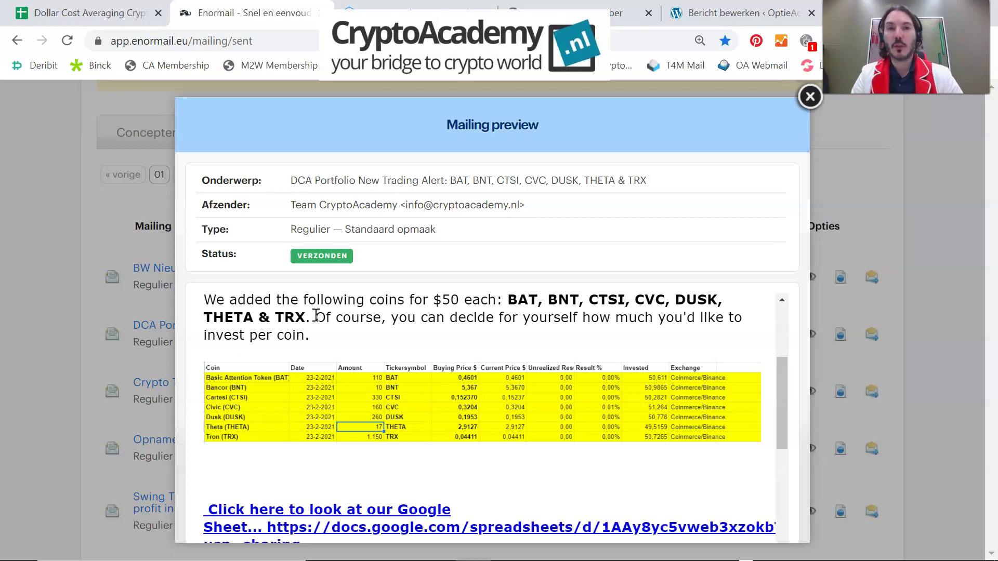
left_click(811, 96)
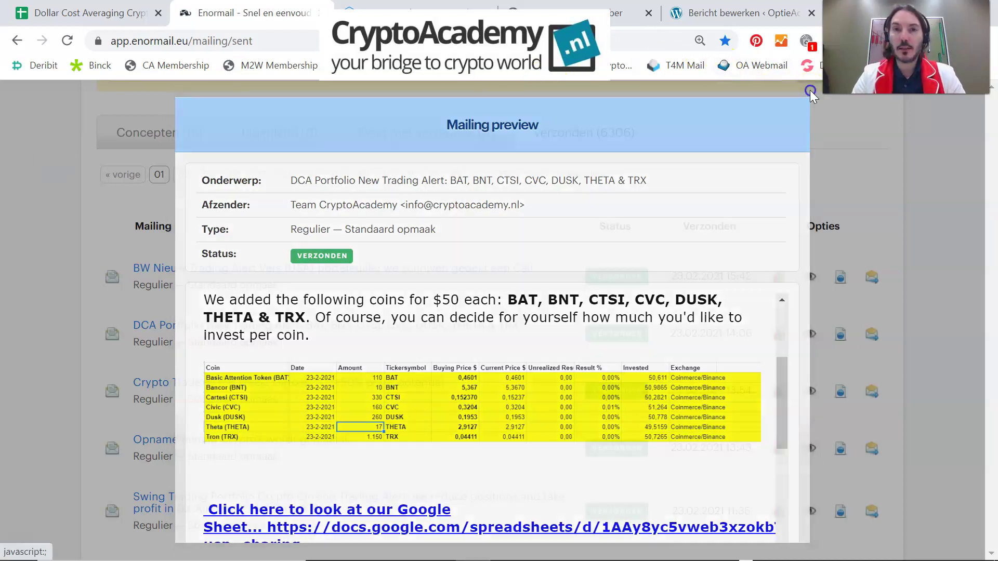
left_click(432, 176)
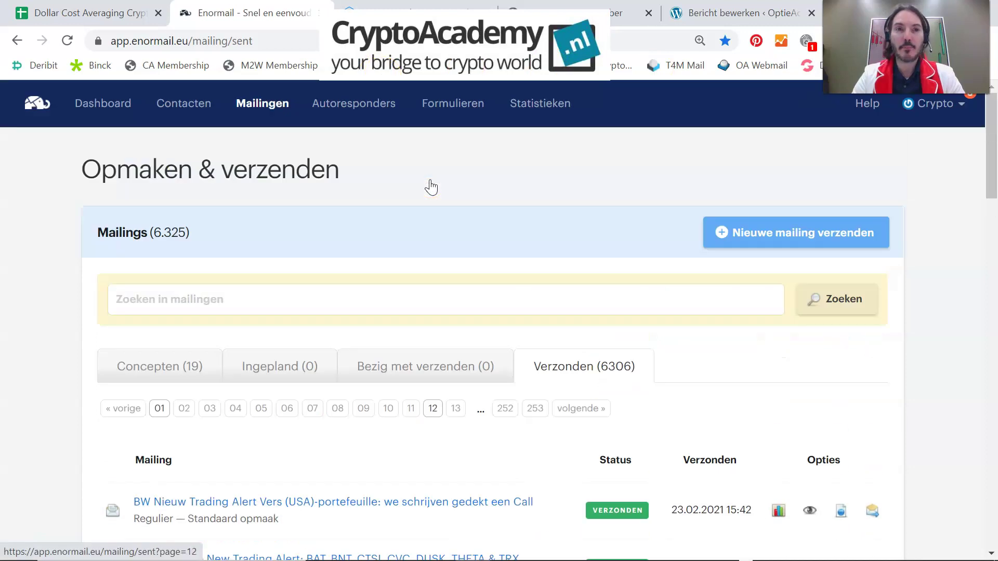
Switch to Coinmerce and examine the portfolio total, its chart and the wallets on the home page.
left_click(410, 16)
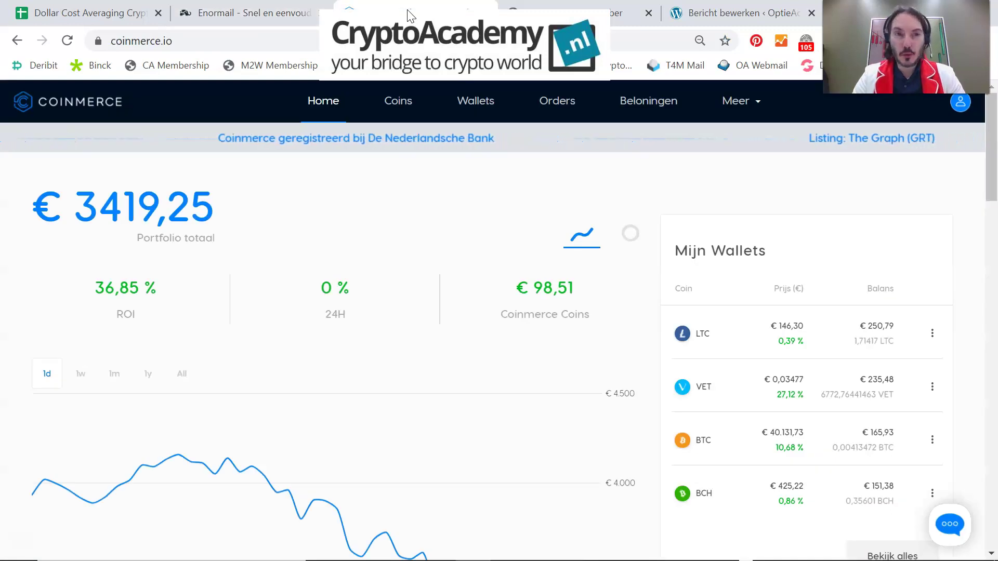
scroll(452, 165, "down", 2)
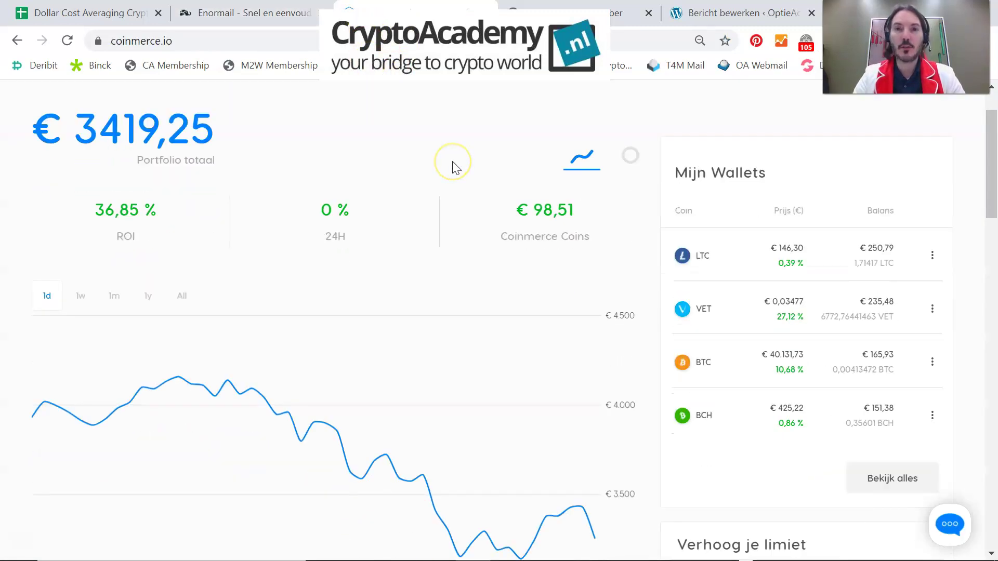
scroll(452, 166, "up", 2)
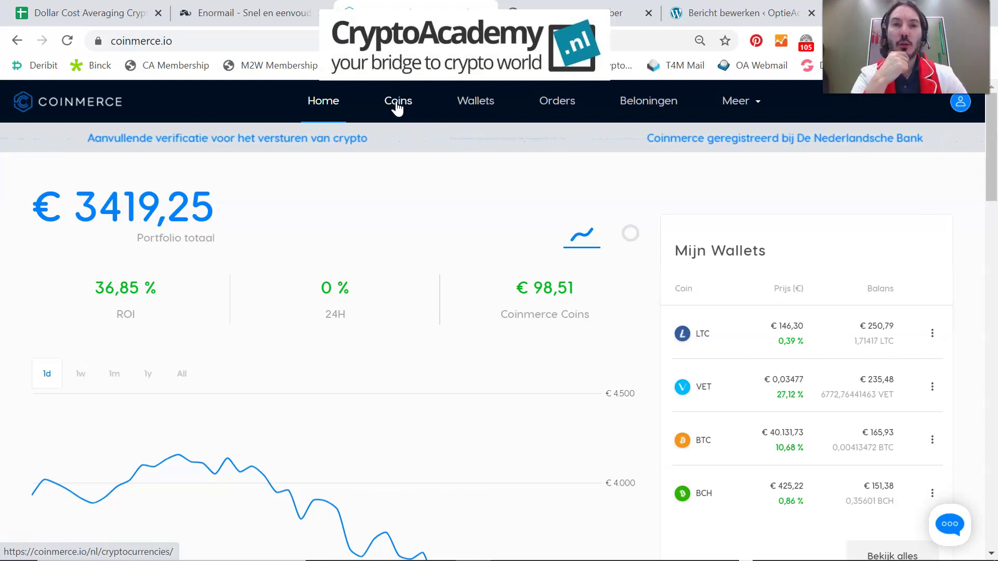
Search the Coinmerce coin list for "coinmerce".
left_click(398, 104)
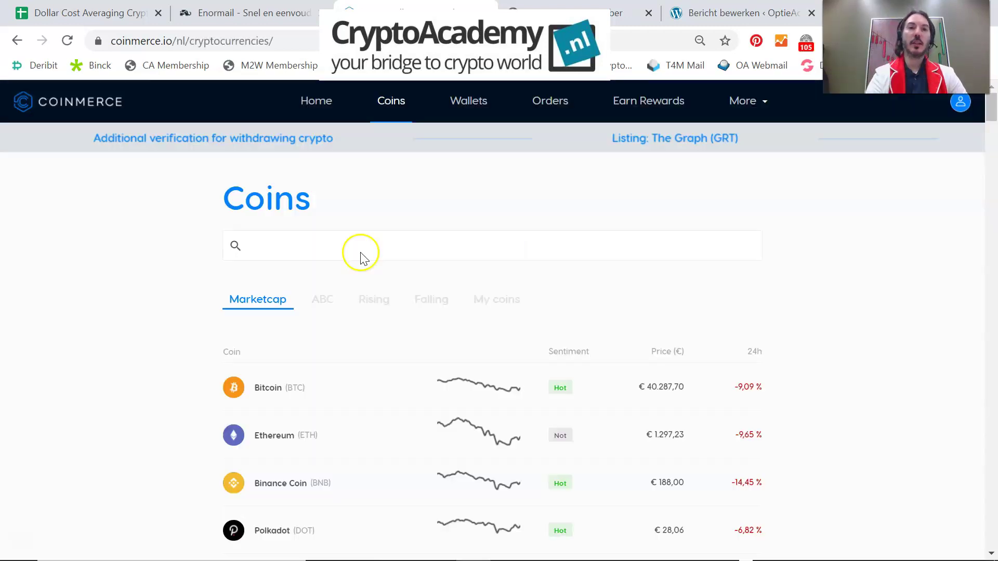
left_click(358, 245)
type("cm")
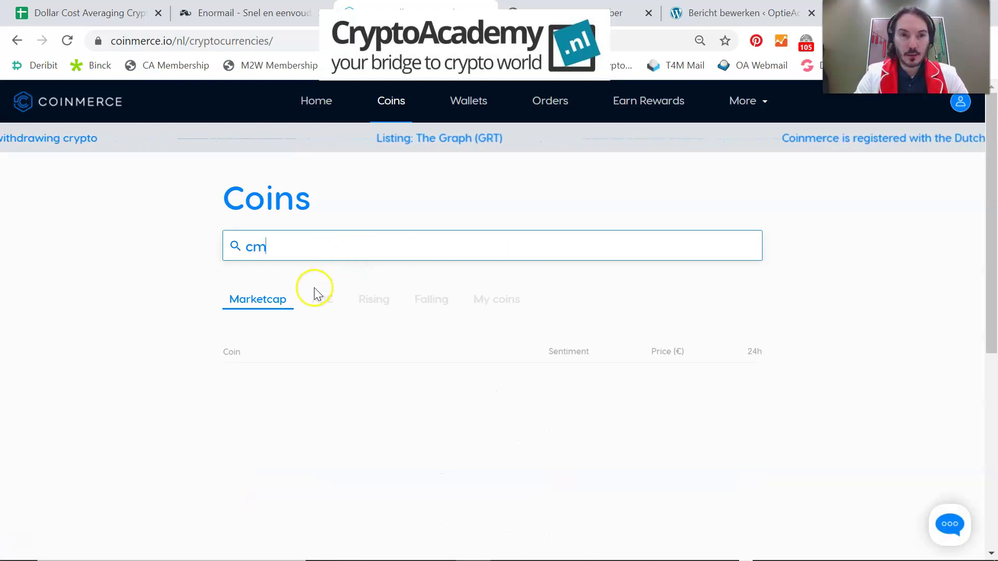
key("BackSpace")
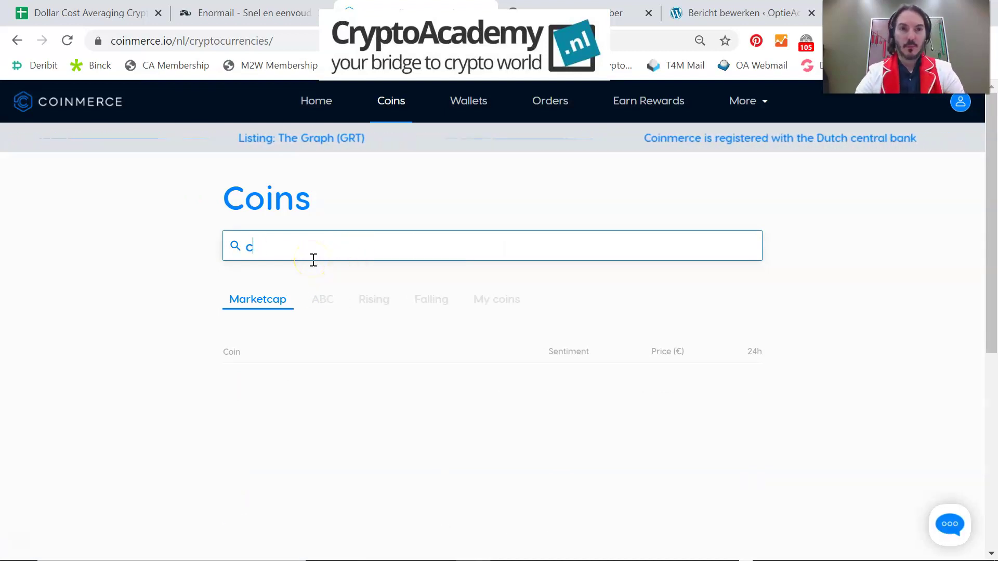
type("oinm")
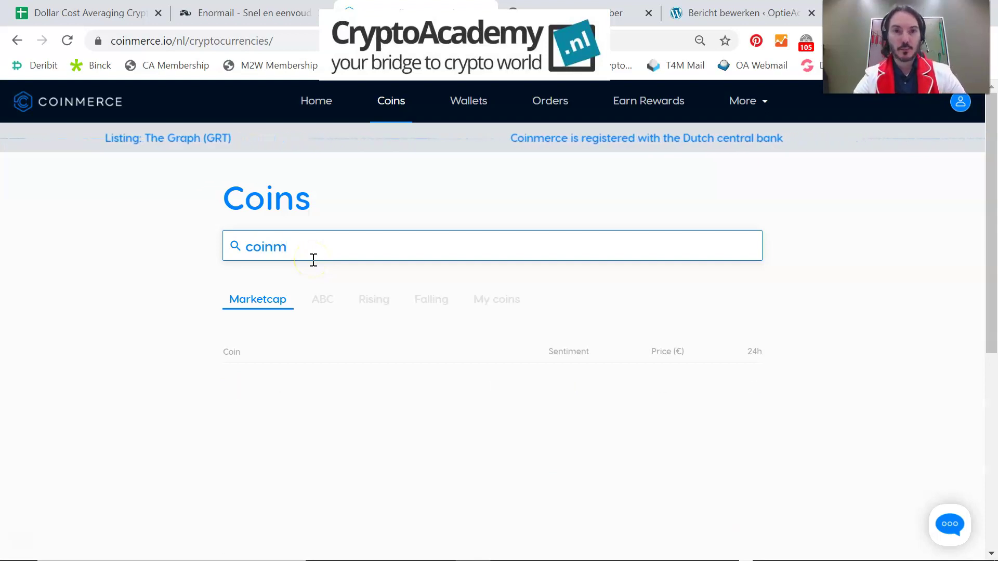
type("erce")
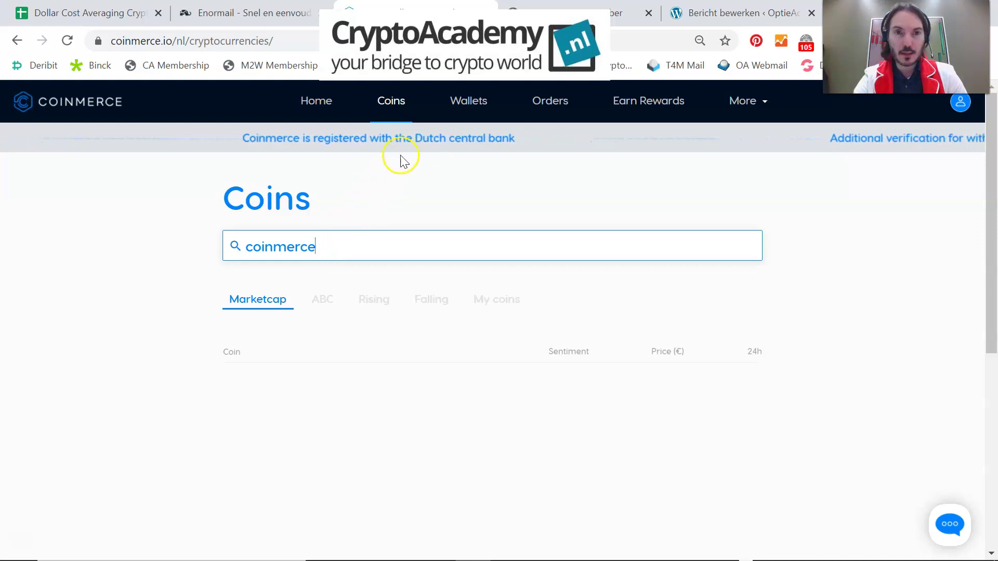
Open the purchase form for Coinmerce Coins (CM) from the wallet overview.
left_click(463, 104)
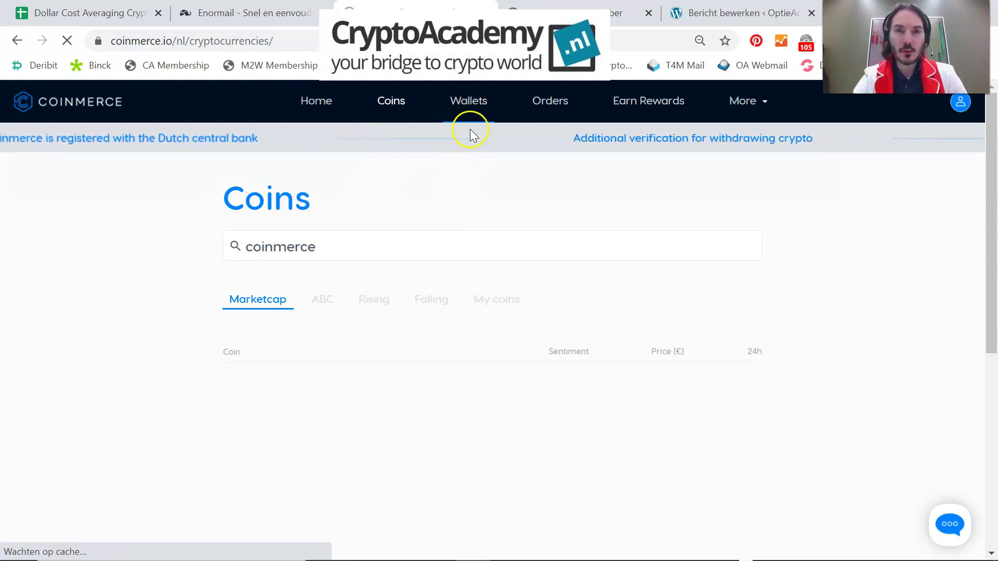
left_click(466, 113)
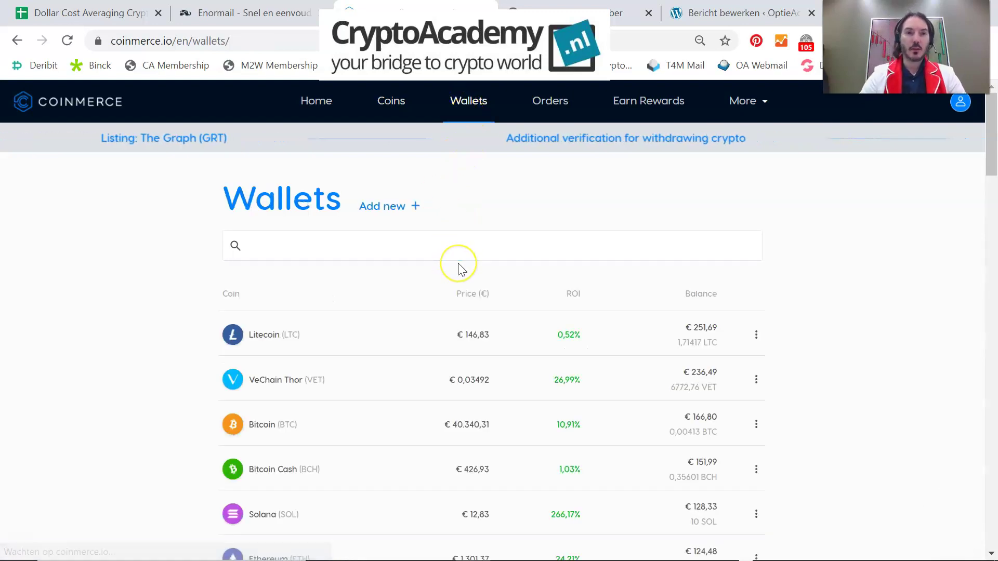
scroll(454, 269, "down", 5)
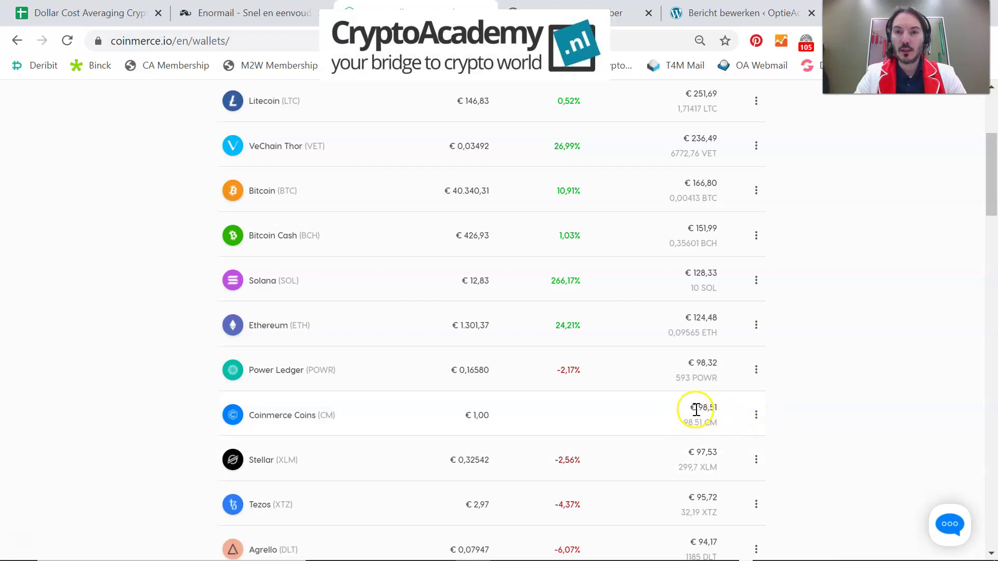
left_click(756, 415)
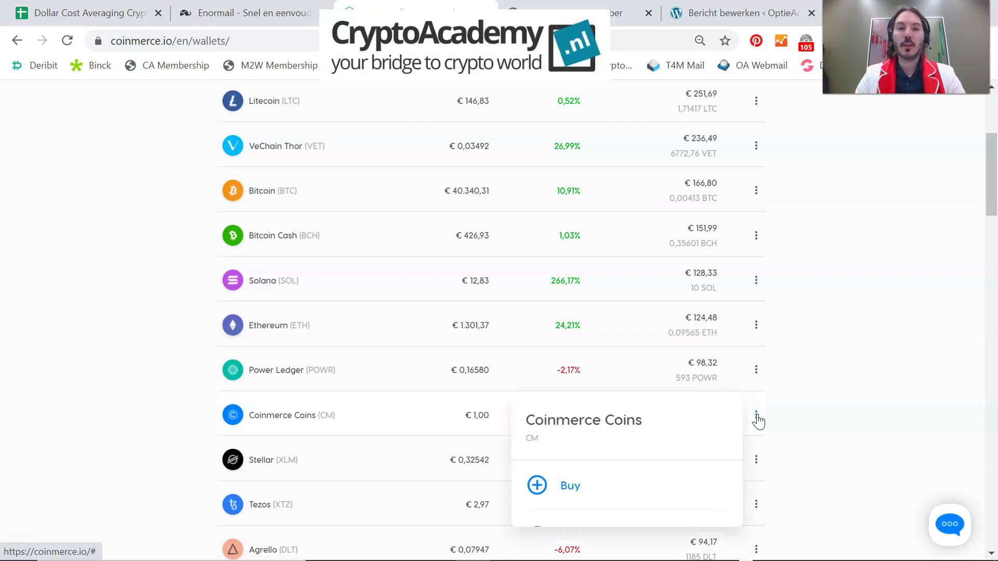
left_click(572, 487)
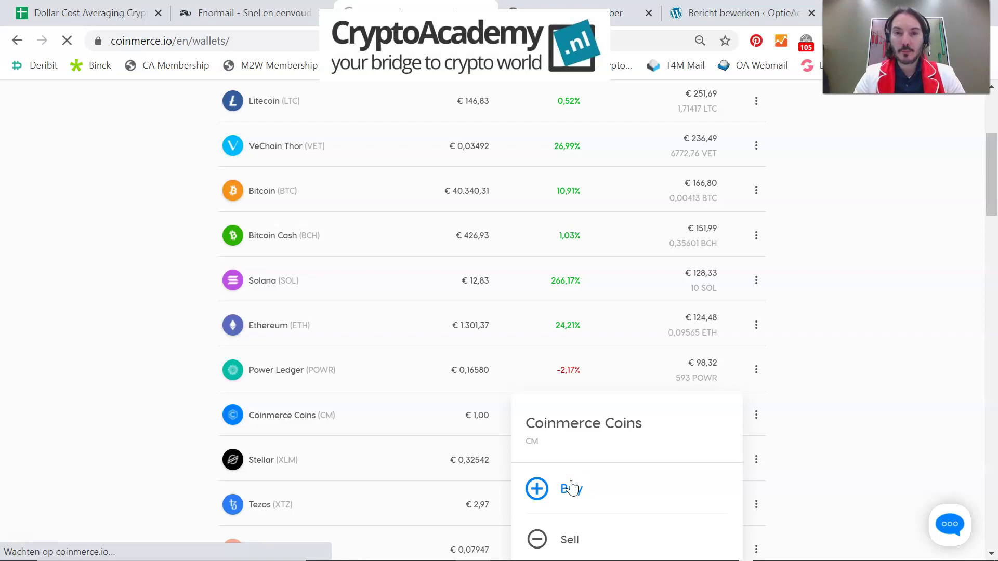
Buy Coinmerce Coins for €150 with iDeal as the payment method, and close the purchase confirmation.
left_click(499, 301)
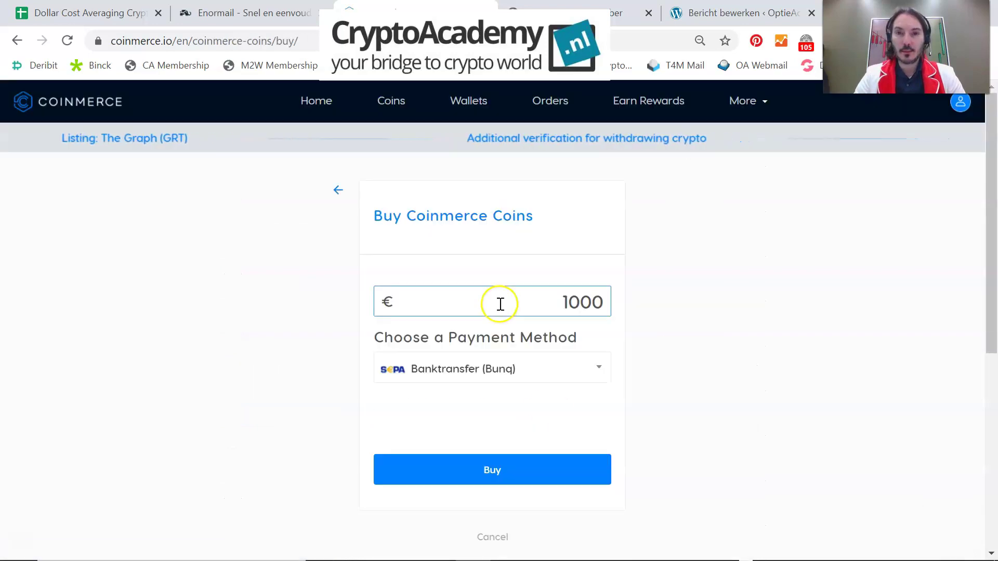
left_click_drag(510, 297, 624, 310)
type("15")
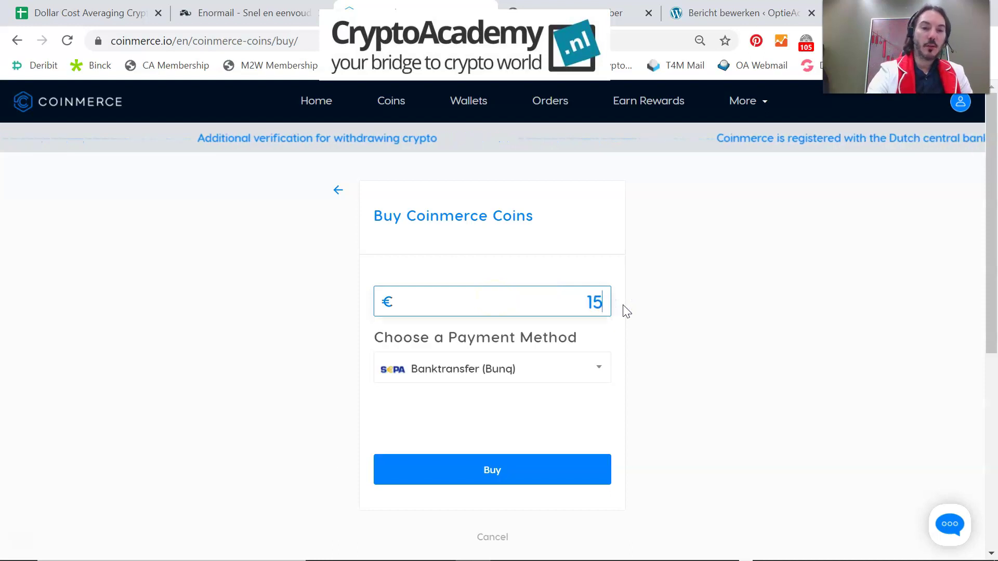
type("0")
left_click(489, 381)
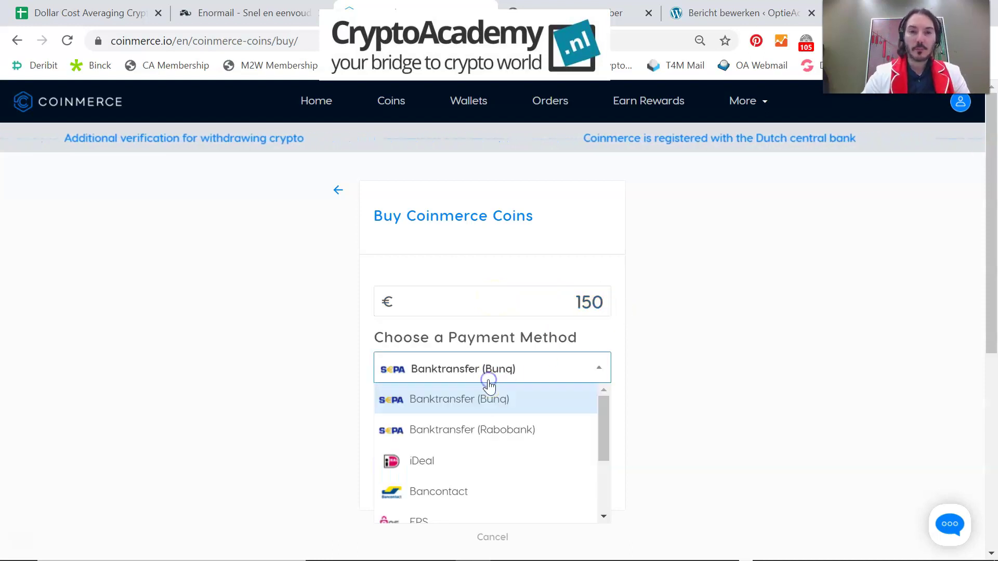
left_click(448, 461)
left_click(487, 539)
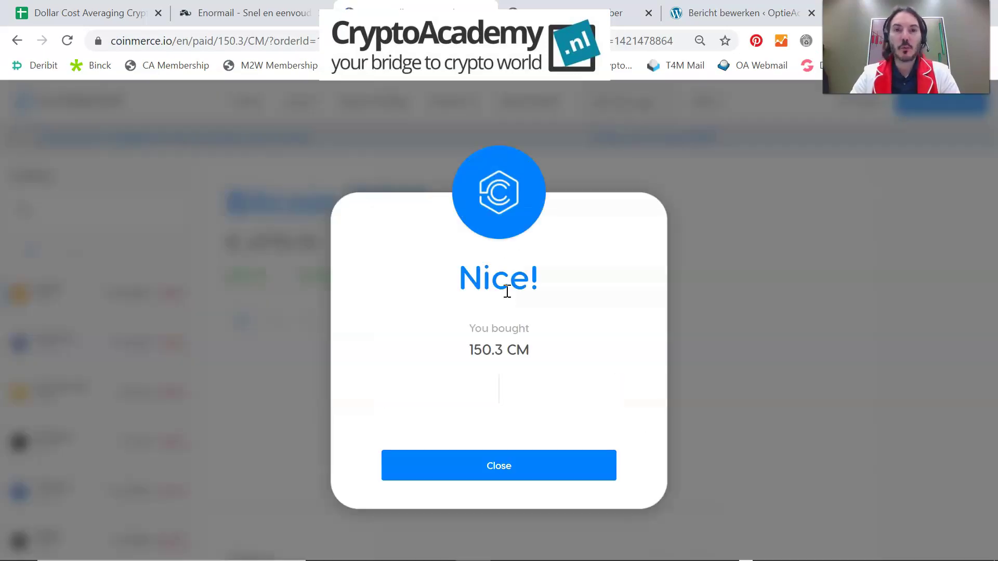
left_click_drag(469, 350, 538, 343)
left_click(538, 465)
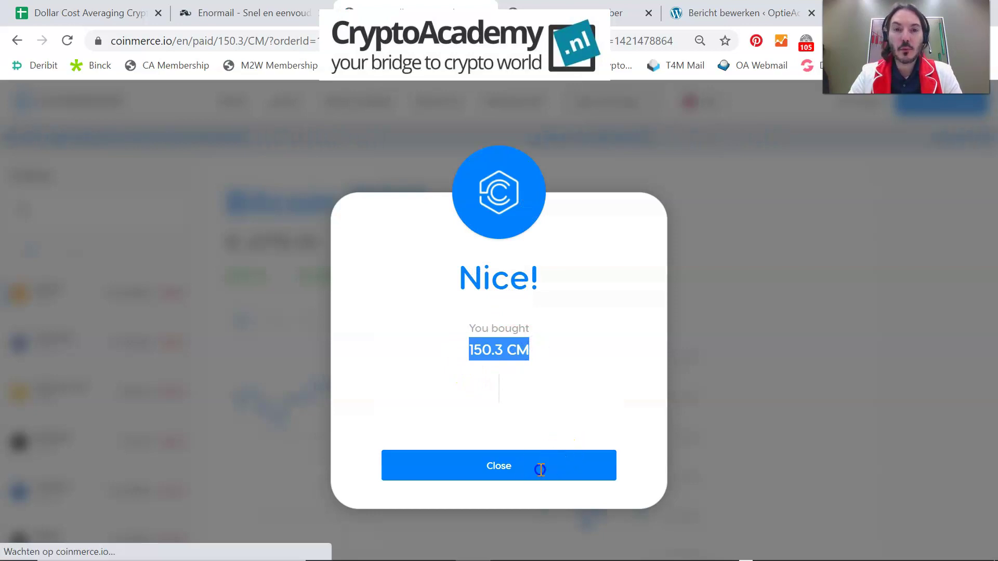
left_click(538, 466)
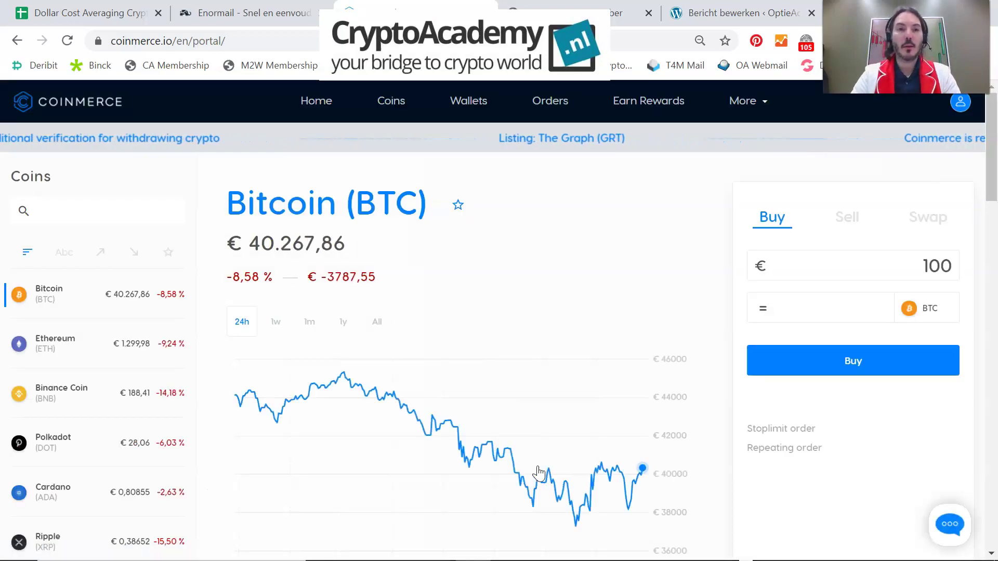
Return to the Dollar Cost Averaging spreadsheet and review the strategy summary and the newest open positions.
key("ctrl+1")
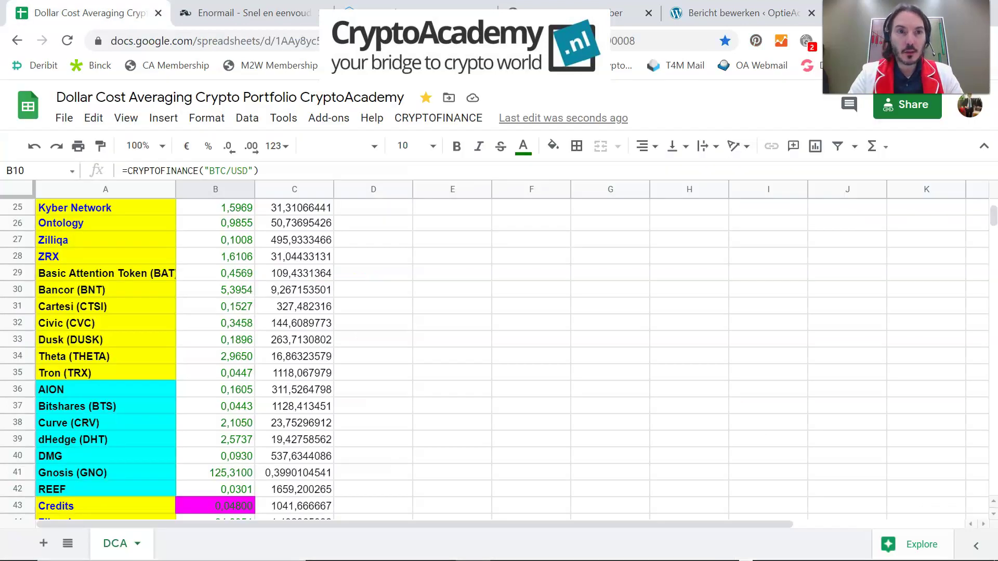
scroll(263, 447, "down", 4)
scroll(265, 448, "down", 5)
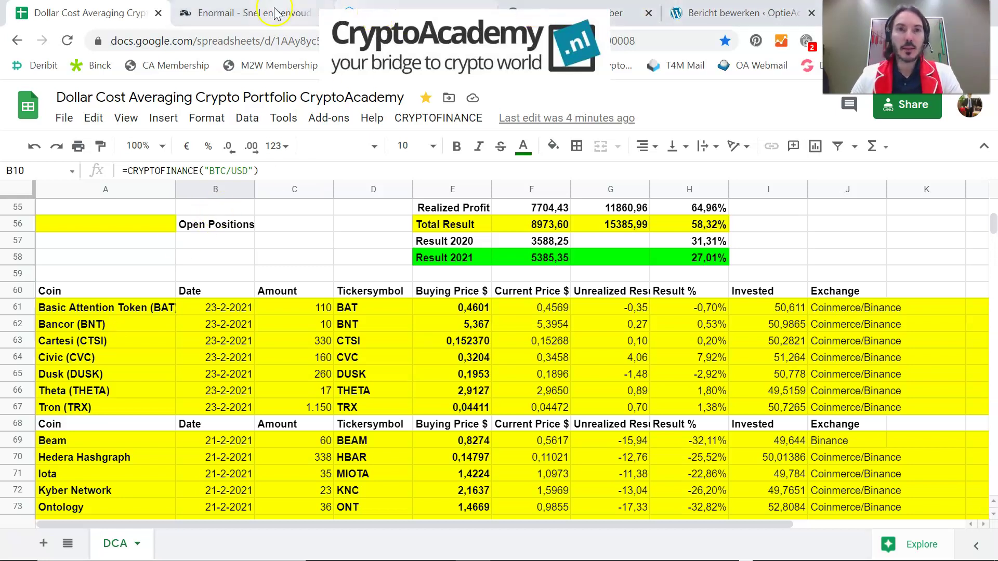
Switch to Coinmerce, search the coin list for "basic", and open the Basic Attention Token (BAT) page.
left_click(358, 13)
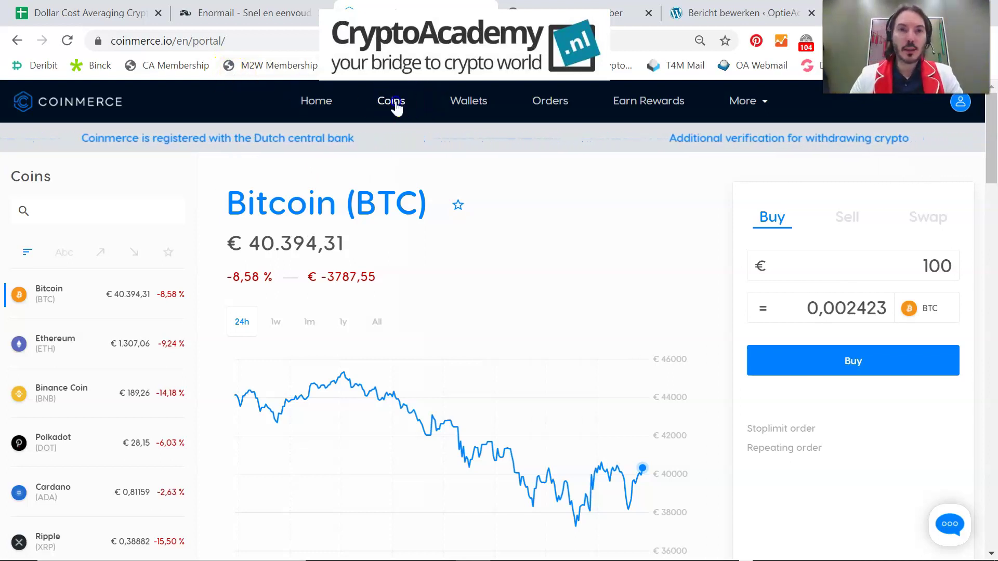
left_click(395, 102)
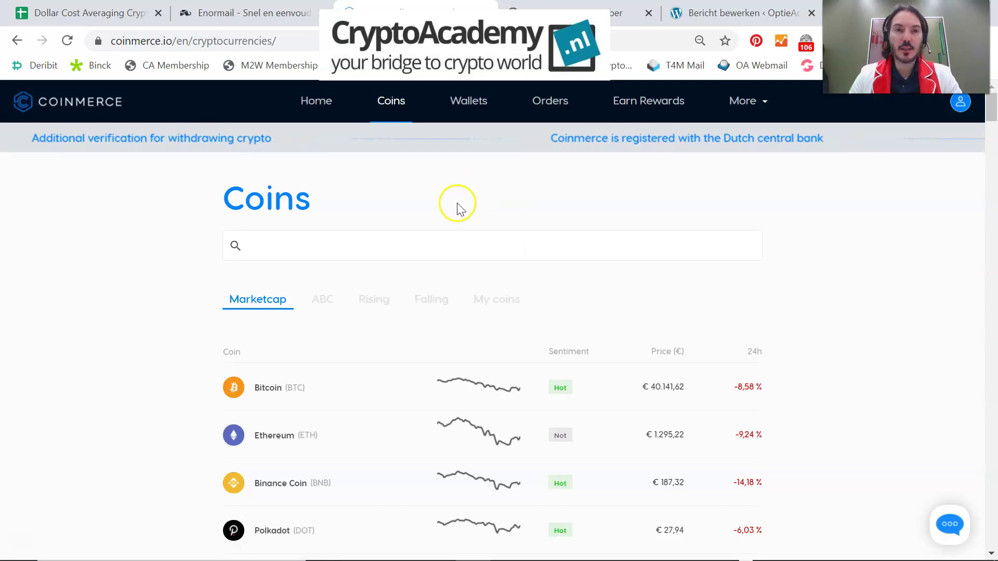
left_click(397, 232)
type("bat")
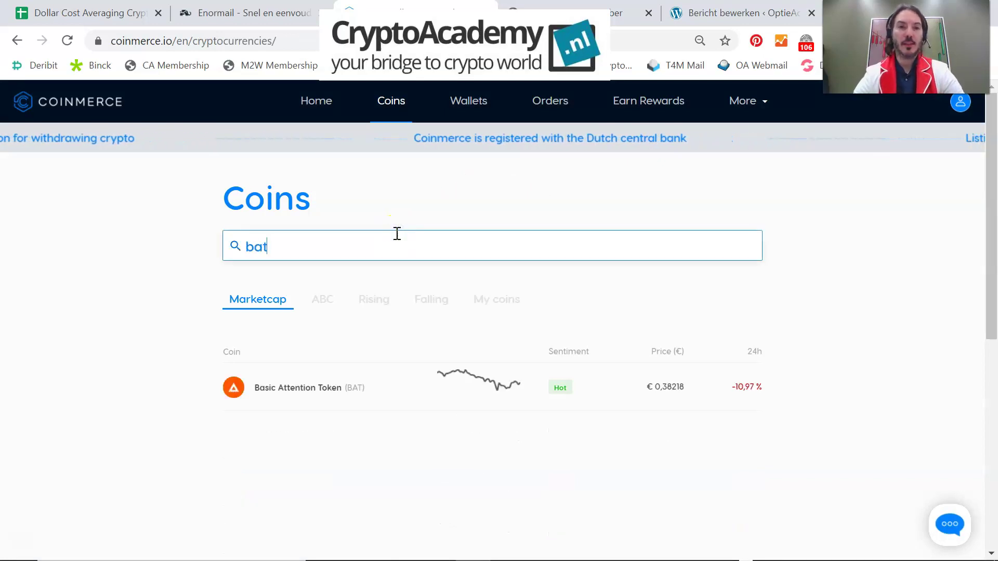
key("BackSpace")
type("sic")
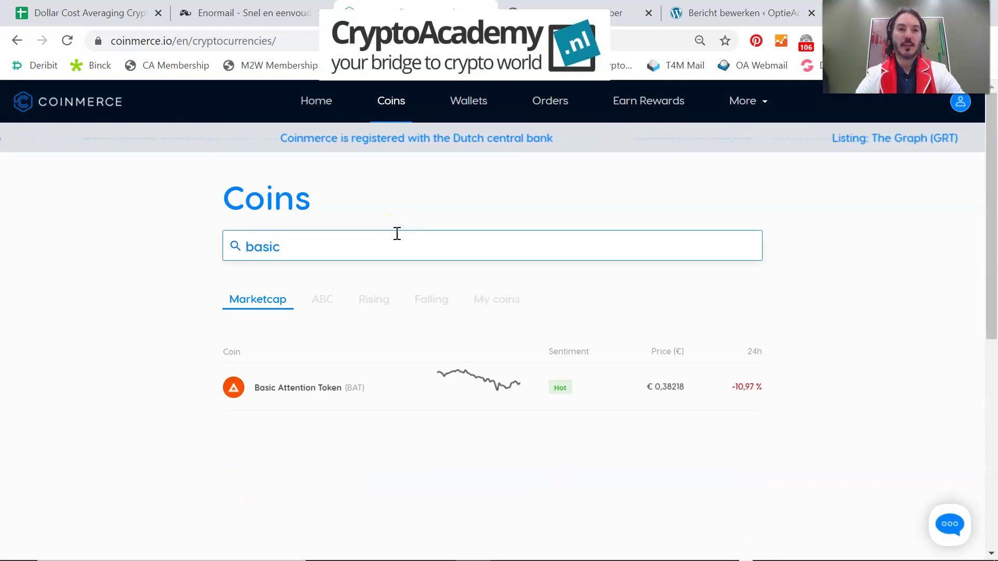
left_click(296, 398)
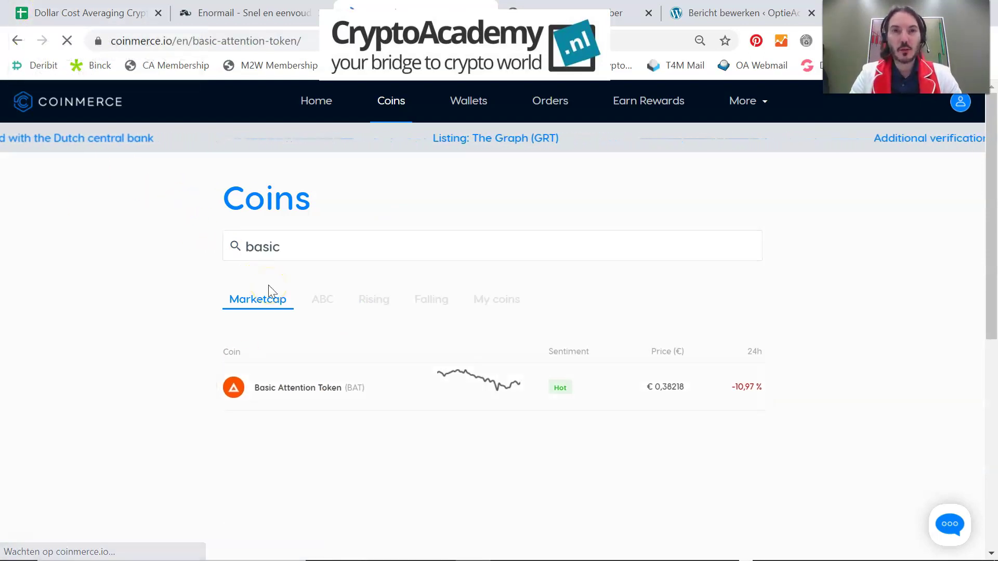
Set the Basic Attention Token purchase amount to €50 and proceed to the order summary.
left_click_drag(894, 265, 965, 271)
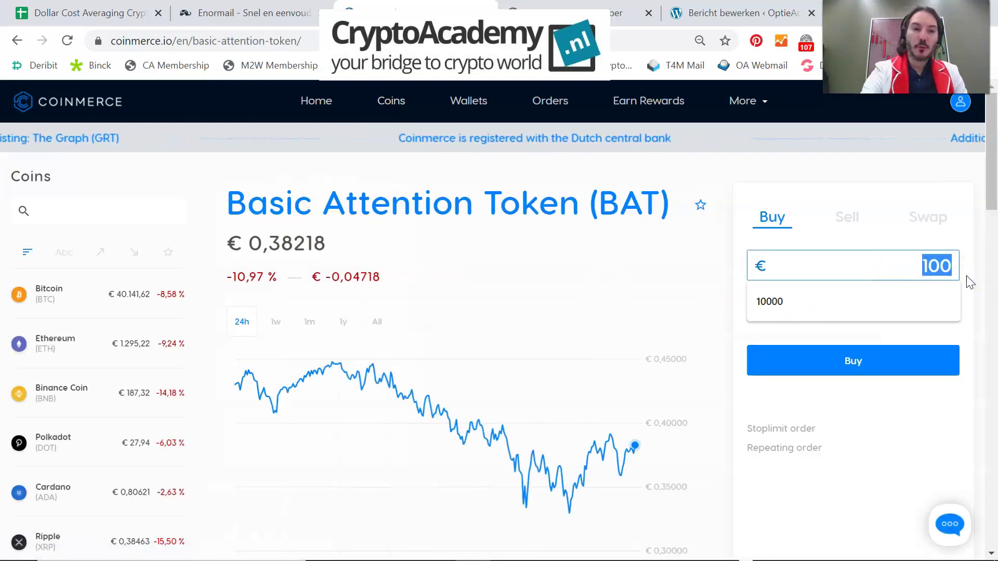
type("50")
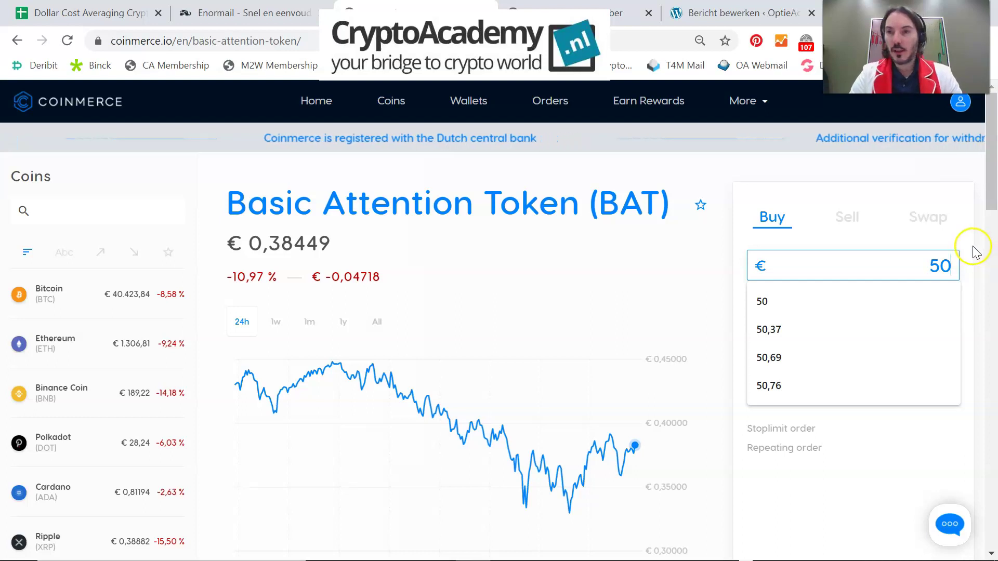
left_click(972, 250)
left_click(831, 309)
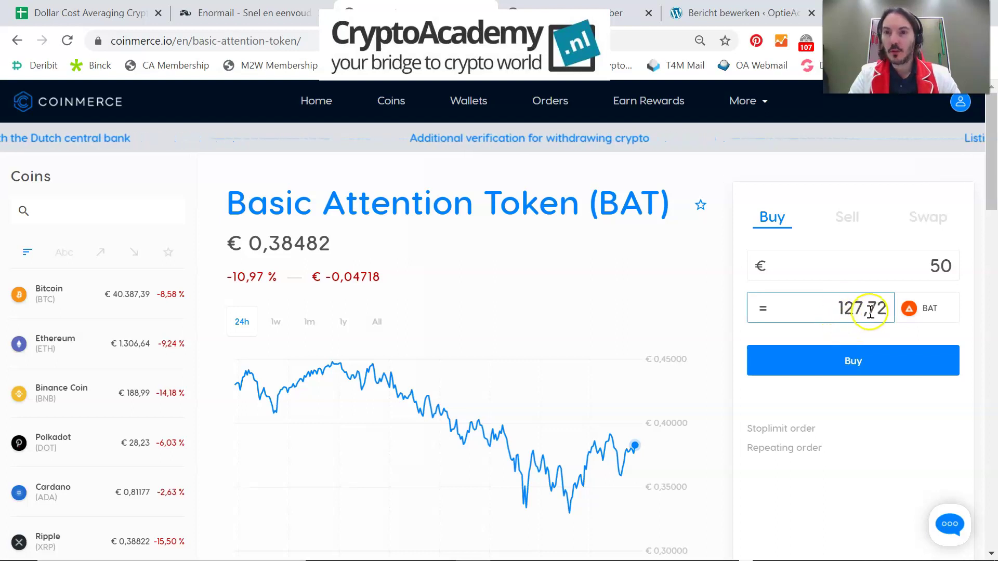
left_click(876, 354)
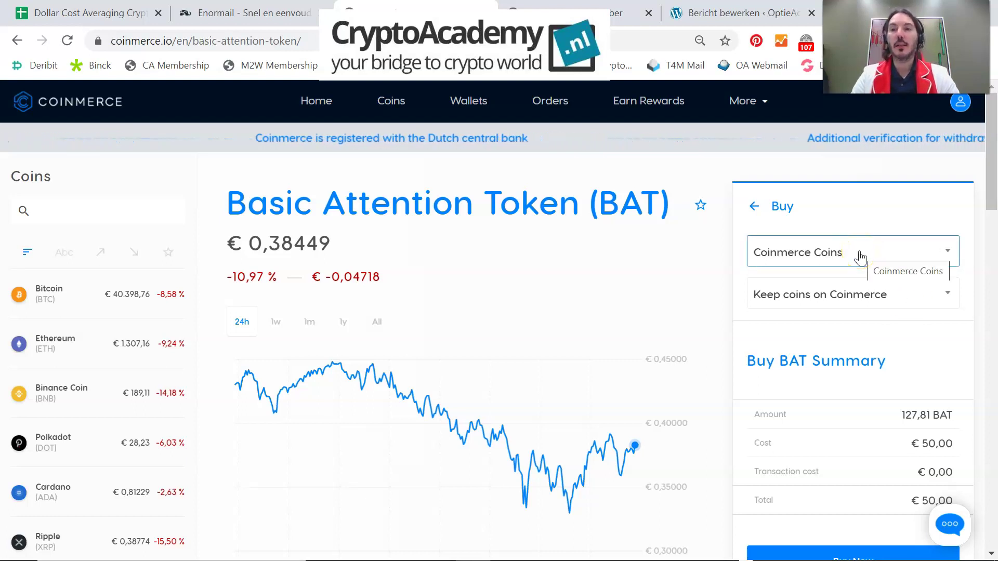
Check the transaction cost, complete the BAT purchase with Coinmerce Coins, and close the purchase confirmation.
left_click_drag(884, 479, 958, 465)
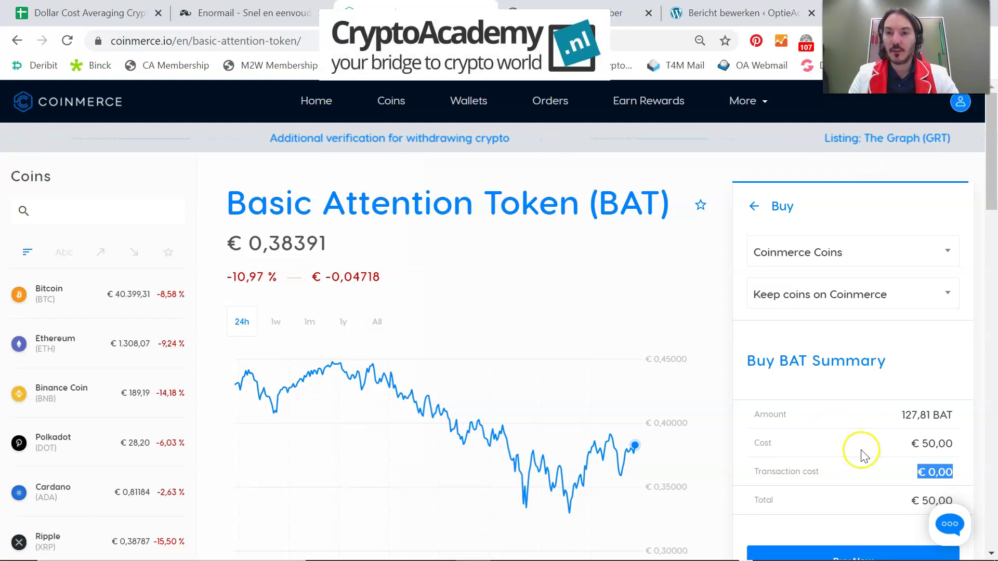
scroll(831, 390, "down", 3)
left_click(850, 472)
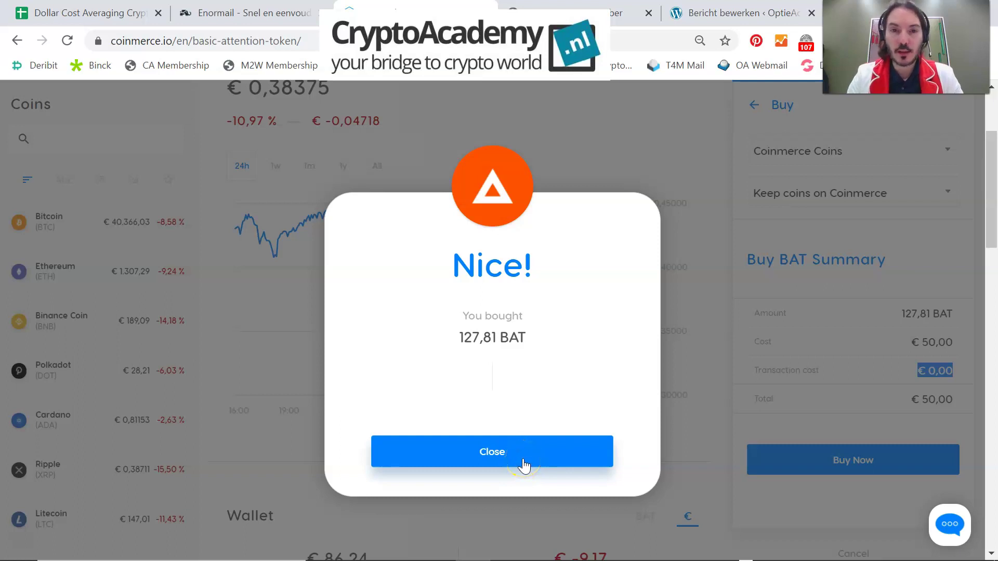
left_click(523, 463)
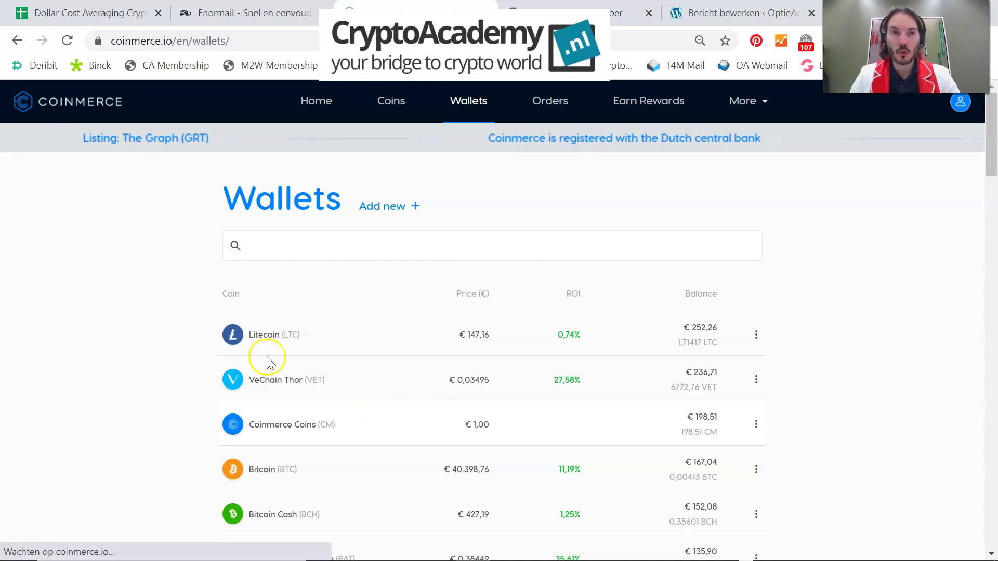
Filter the wallets by "banc" and open the purchase form for Bancor (BNT).
left_click(326, 242)
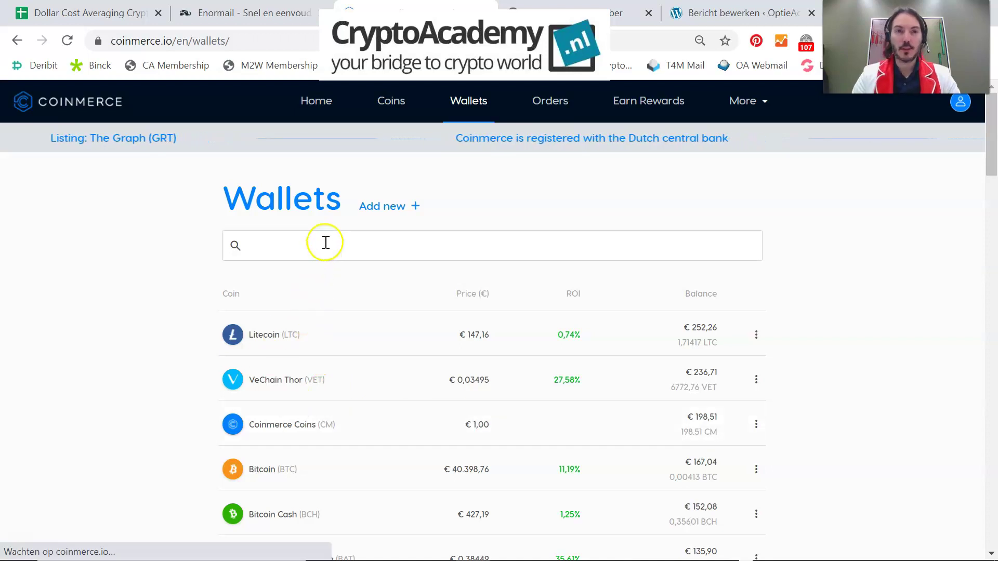
type("ban")
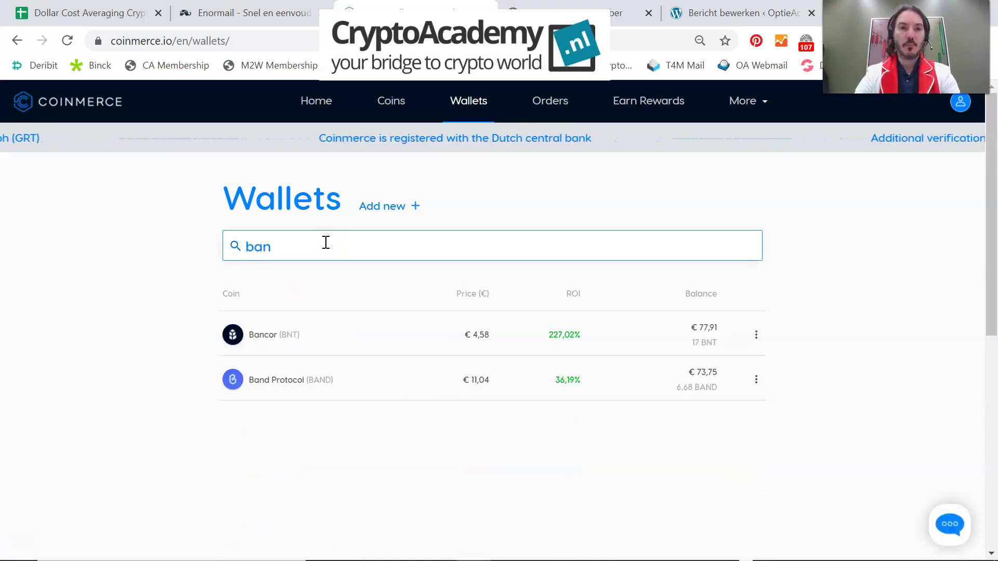
type("c")
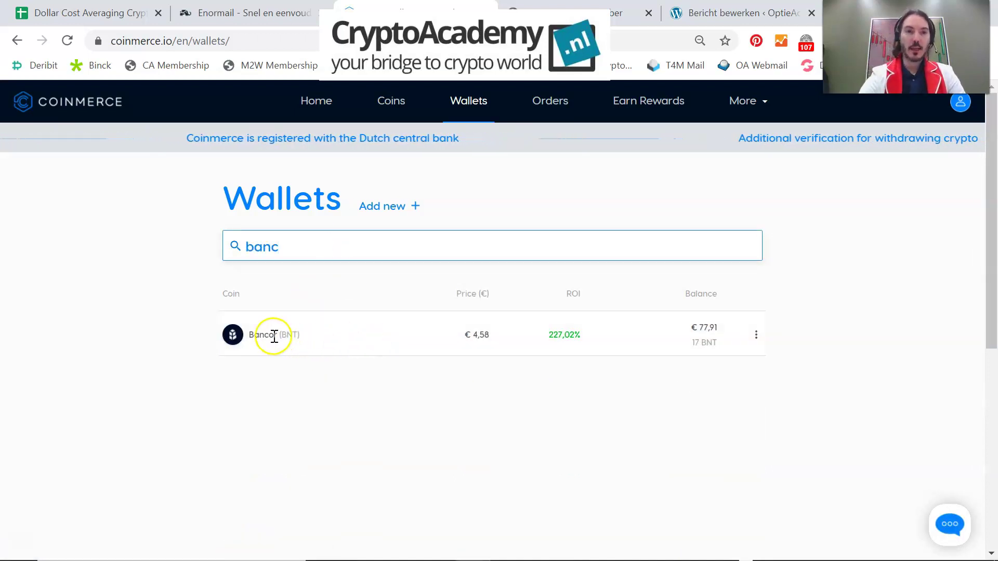
left_click_drag(583, 337, 548, 339)
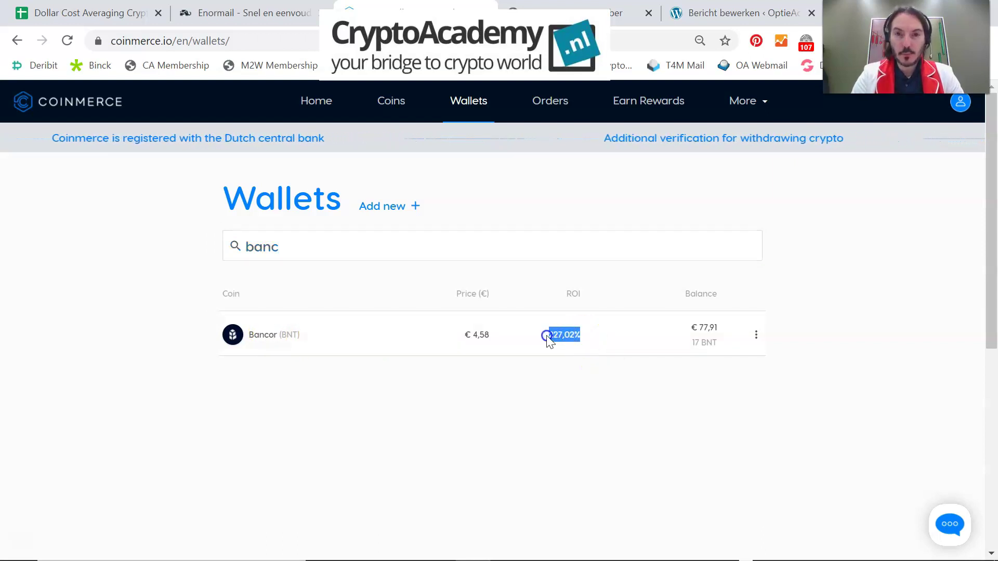
left_click(755, 339)
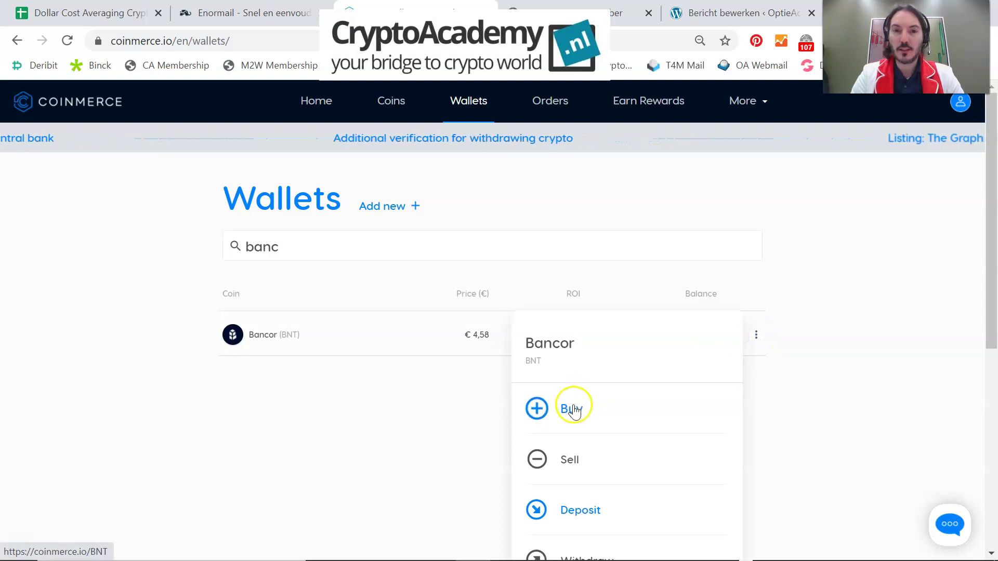
left_click(574, 410)
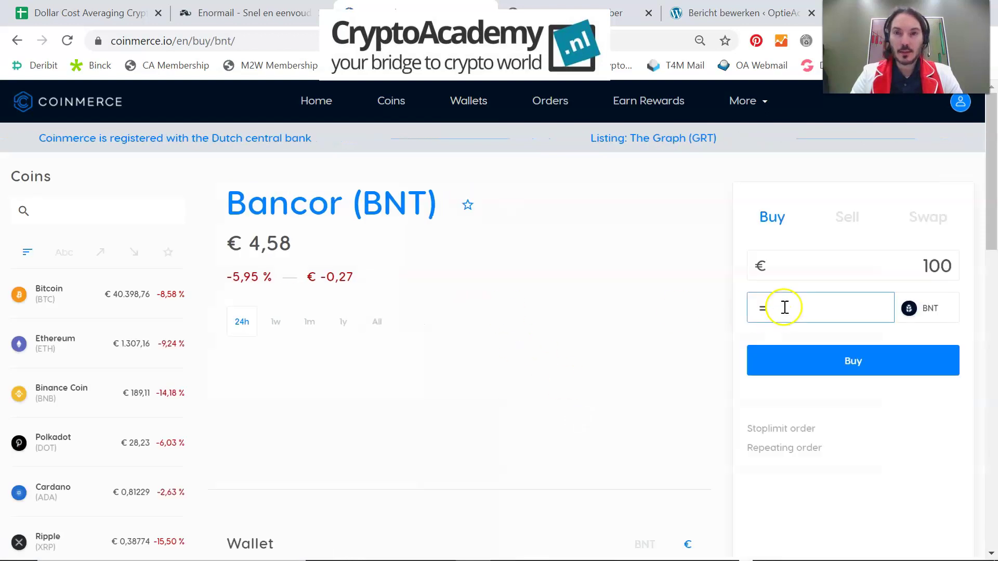
Set the Bancor purchase amount to €50 and proceed to the order summary.
left_click(845, 270)
left_click_drag(844, 270, 974, 272)
type("50")
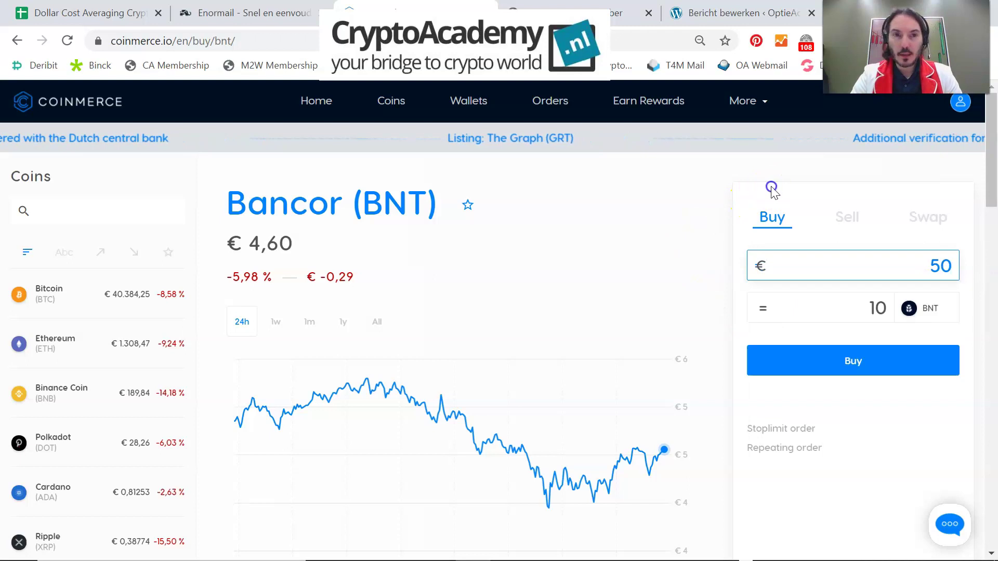
left_click(827, 309)
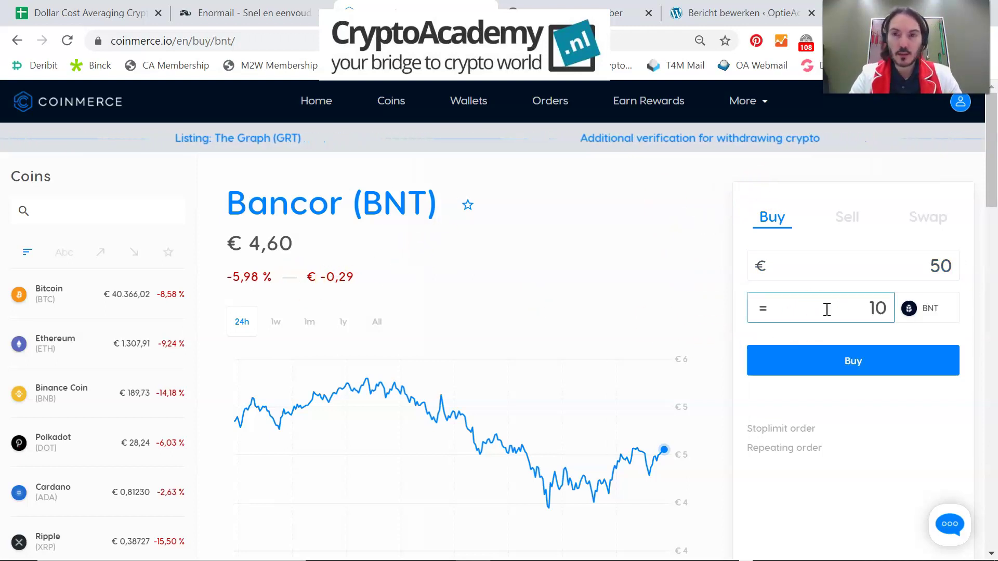
left_click(827, 309)
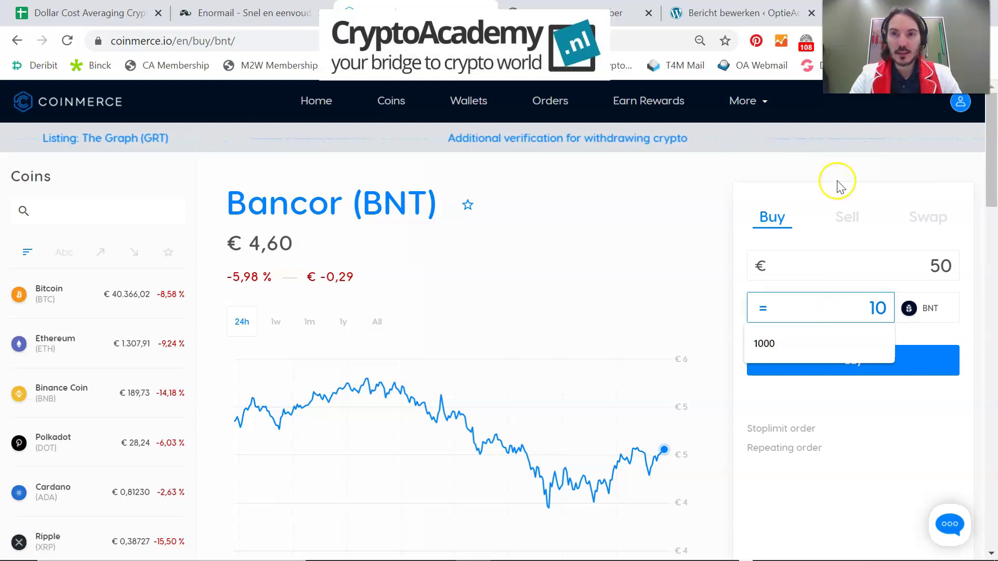
left_click(851, 360)
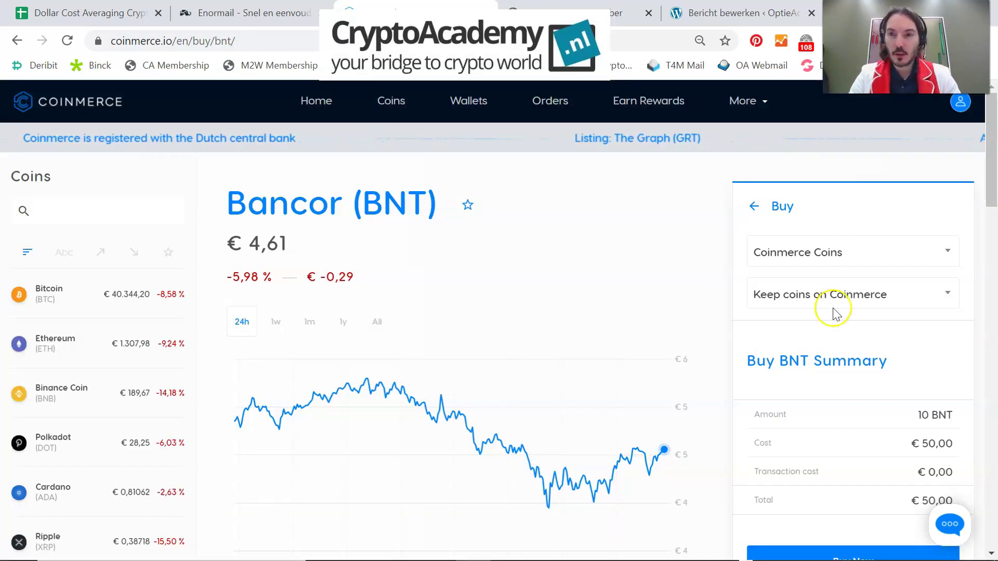
Review the storage and payment options, complete the Bancor purchase with Coinmerce Coins kept on Coinmerce, and close the confirmation.
left_click(793, 300)
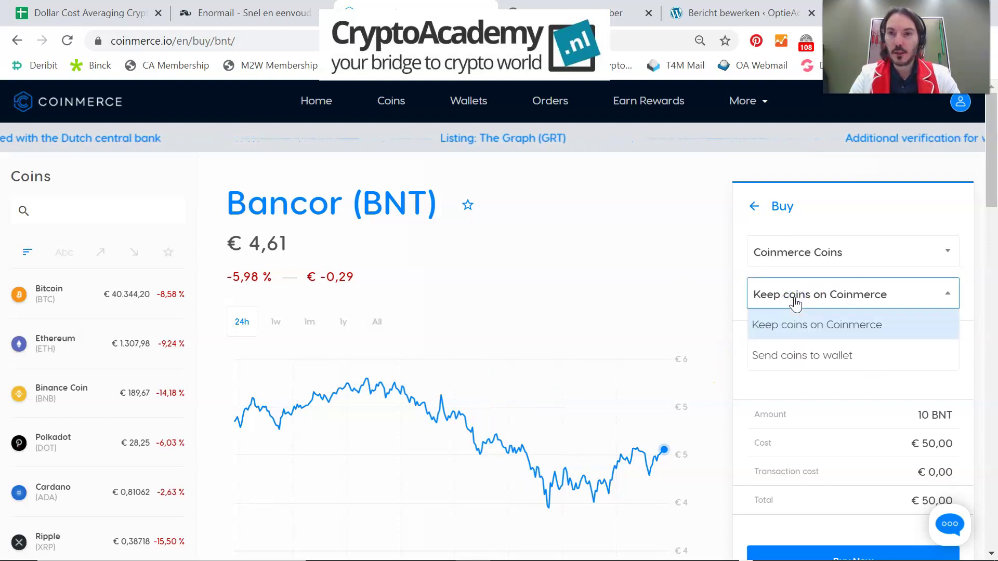
left_click(791, 253)
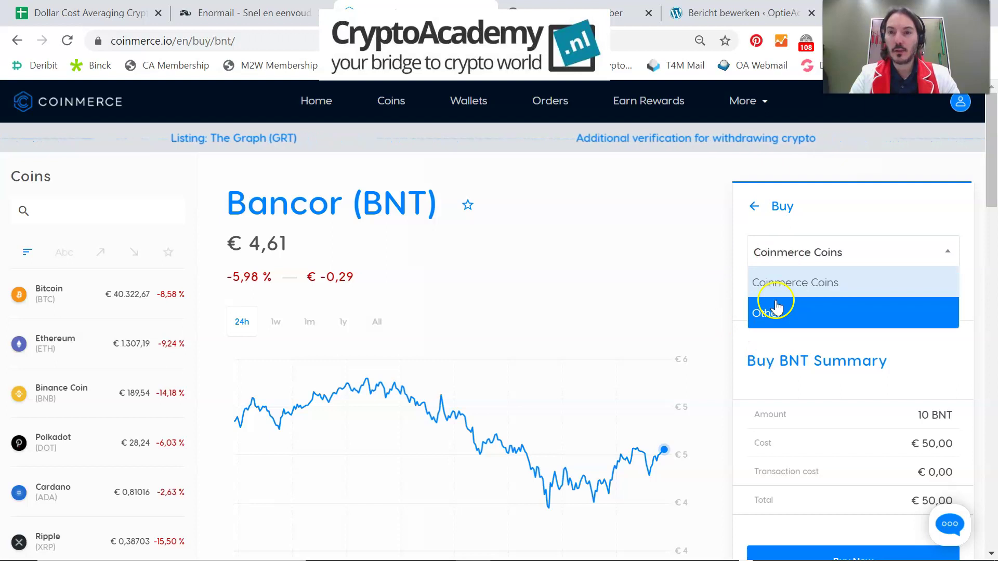
left_click(786, 174)
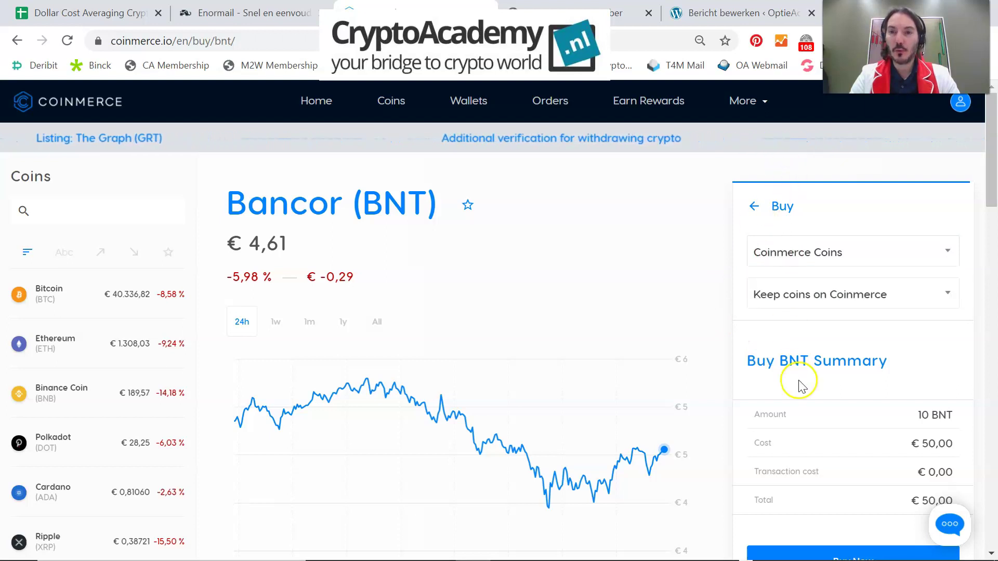
scroll(803, 390, "down", 1)
left_click(831, 477)
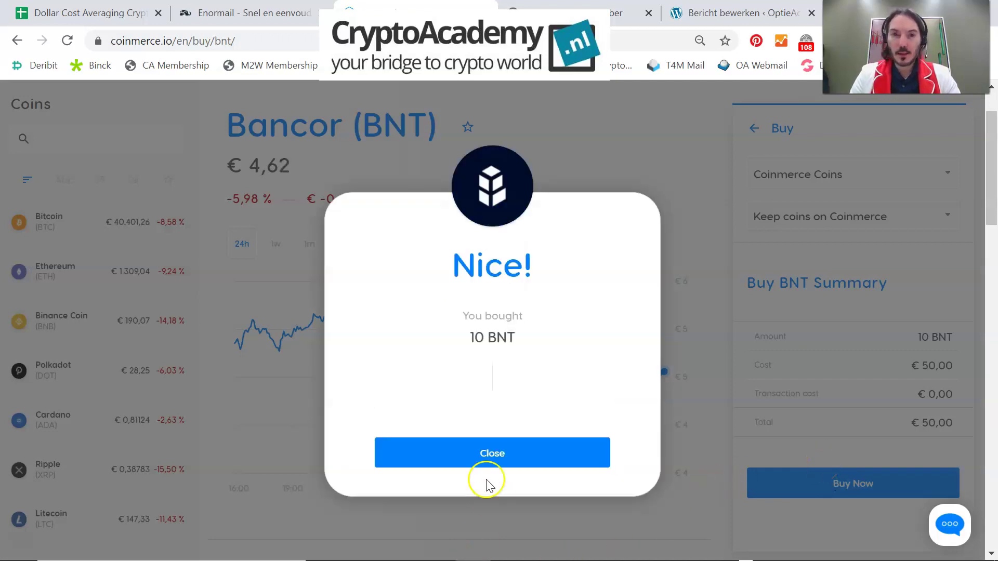
left_click(496, 445)
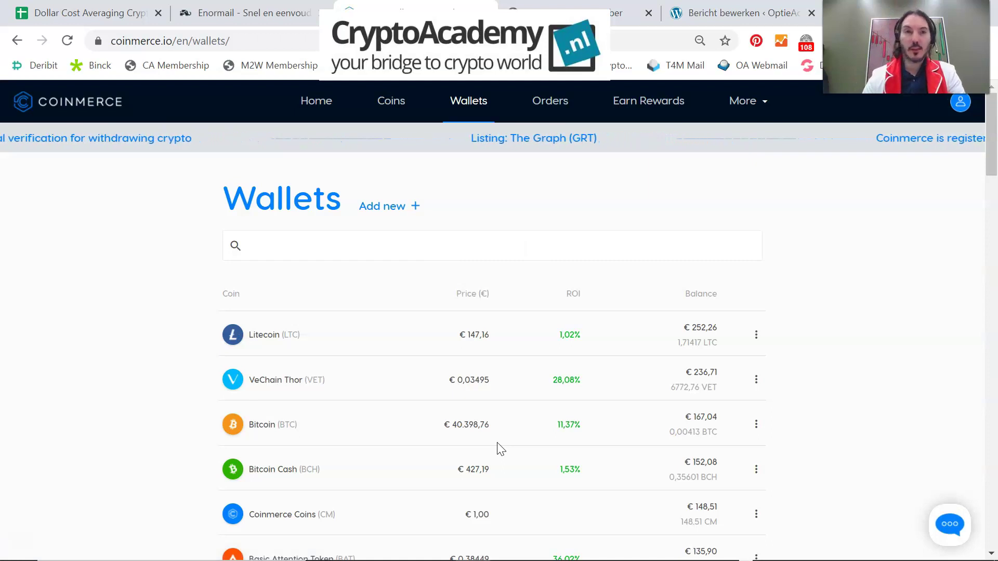
Filter the wallets by "ctsi" and open the purchase form for Cartesi (CTSI).
left_click(254, 252)
type("c")
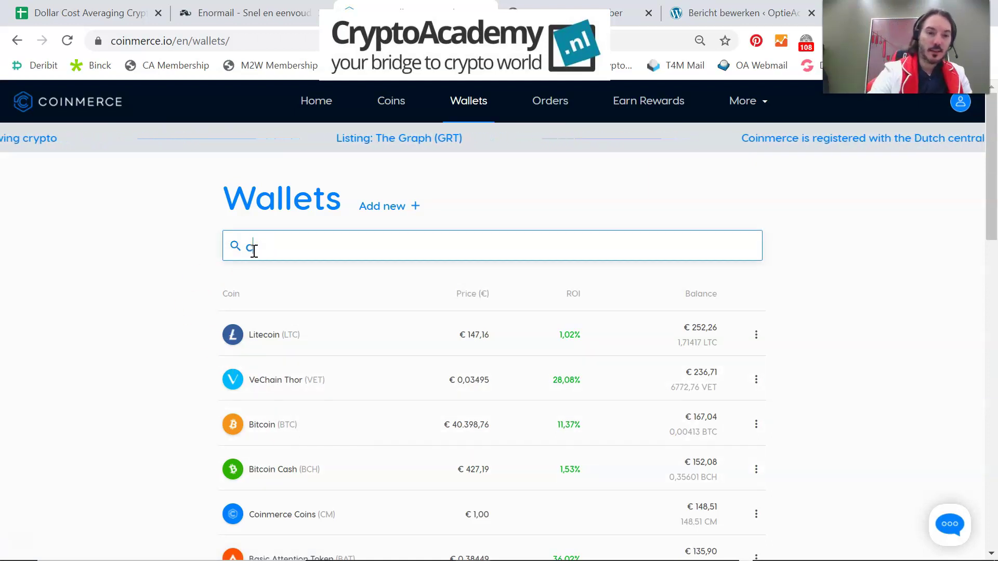
type("tsi")
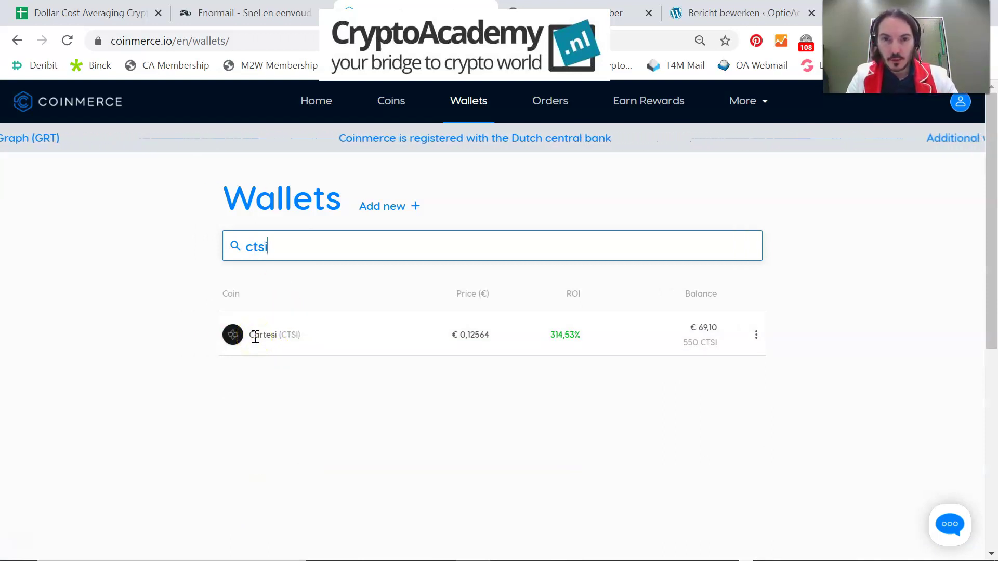
left_click(587, 336)
left_click_drag(587, 335, 548, 338)
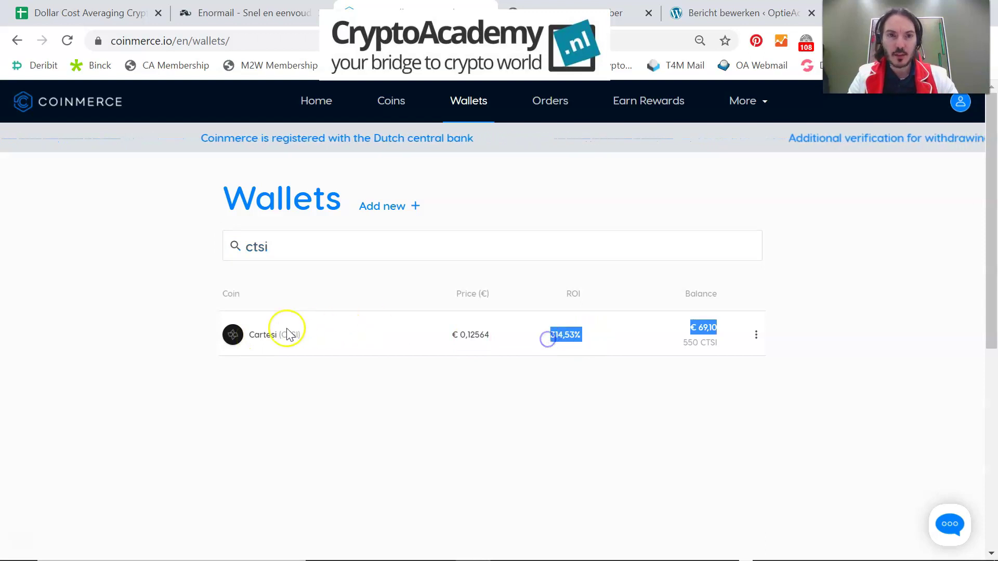
left_click(754, 335)
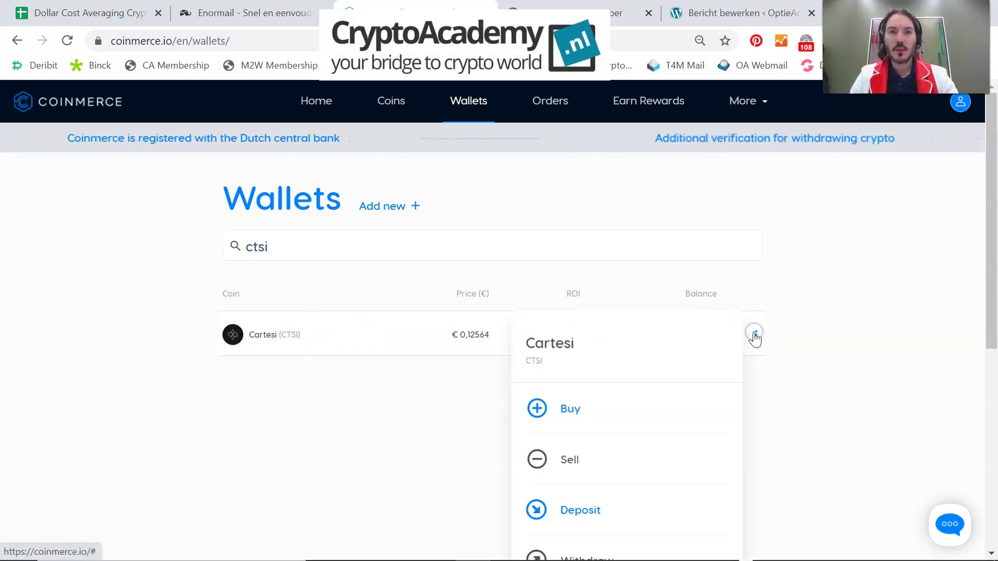
left_click(594, 406)
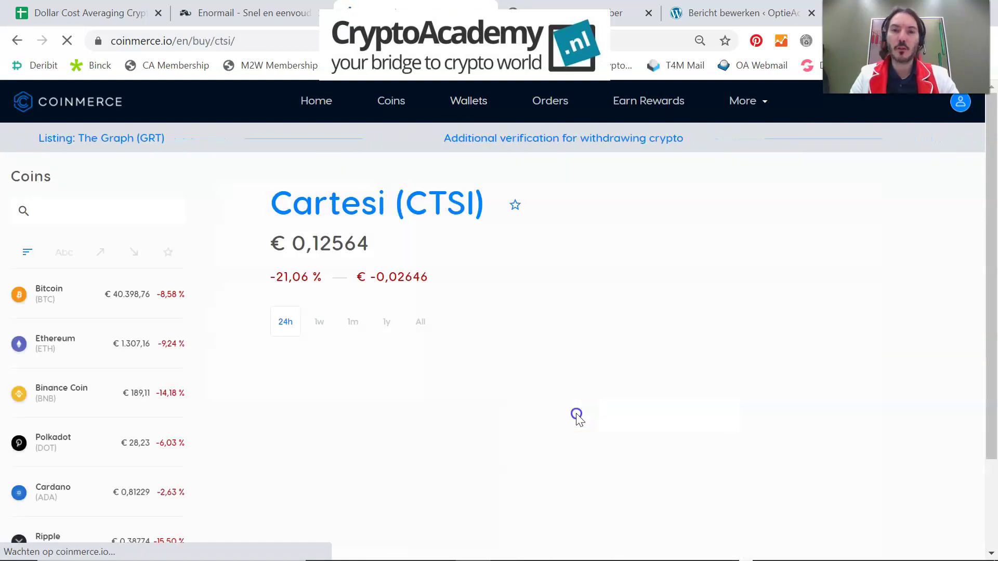
Set the Cartesi (CTSI) purchase amount to €50 and proceed to the order summary.
left_click(307, 286)
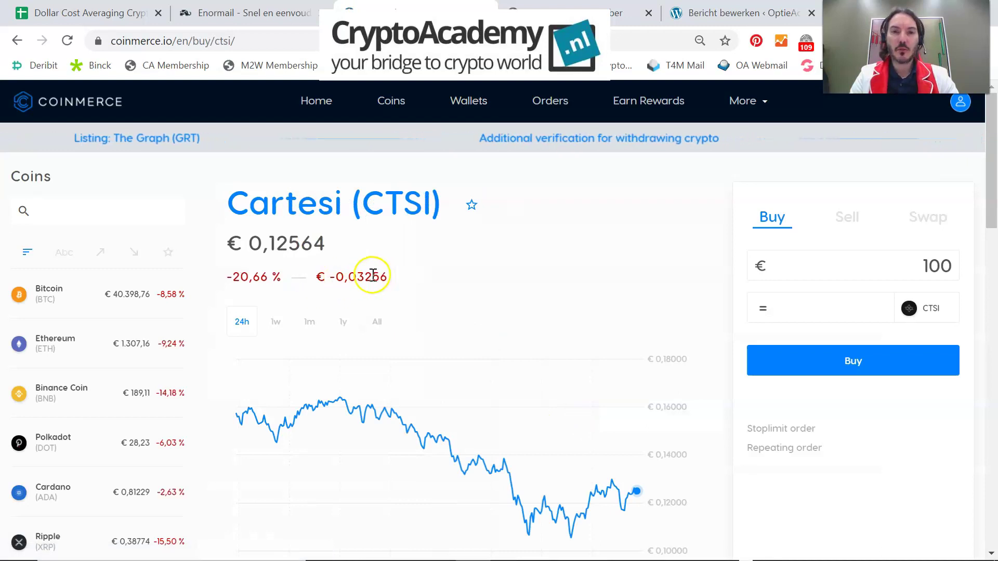
double_click(936, 266)
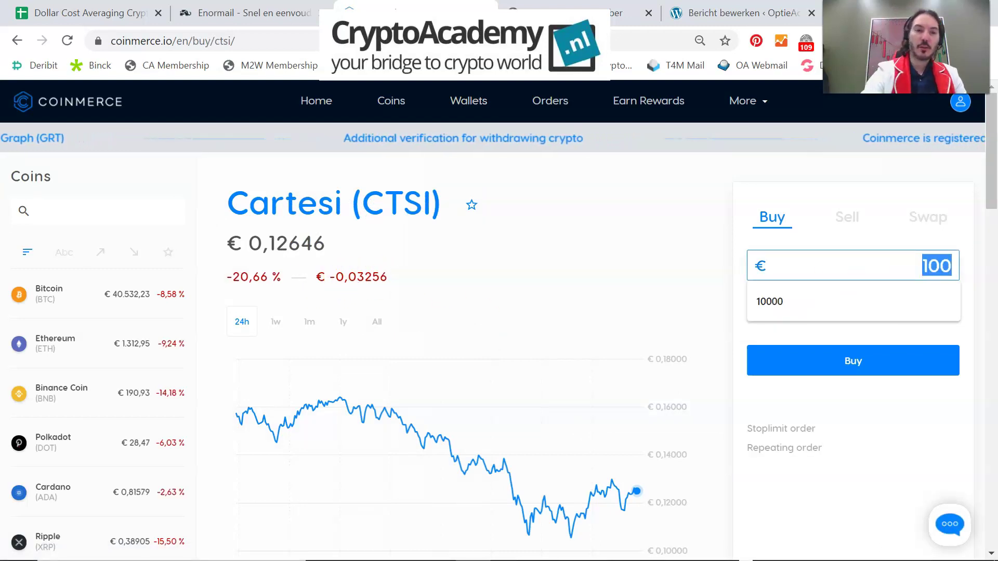
type("50")
left_click(869, 171)
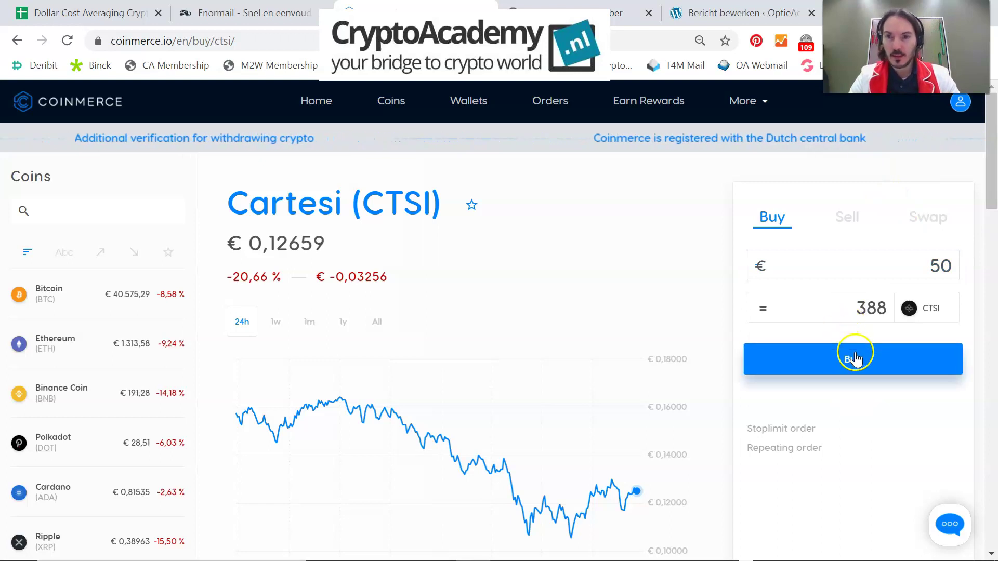
left_click(856, 353)
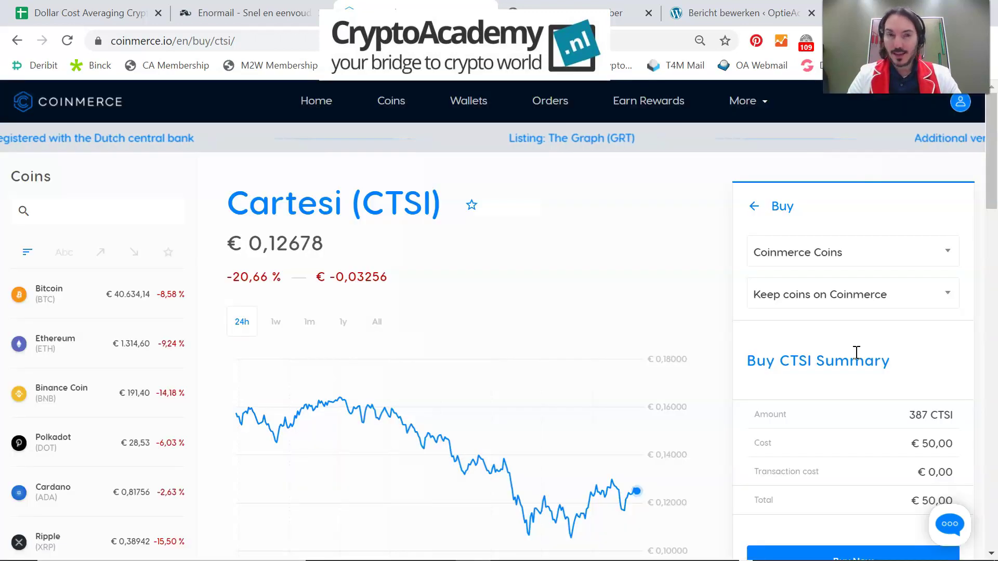
Complete the Cartesi purchase using Coinmerce Coins with the coins kept on Coinmerce, and close the confirmation.
scroll(857, 364, "down", 2)
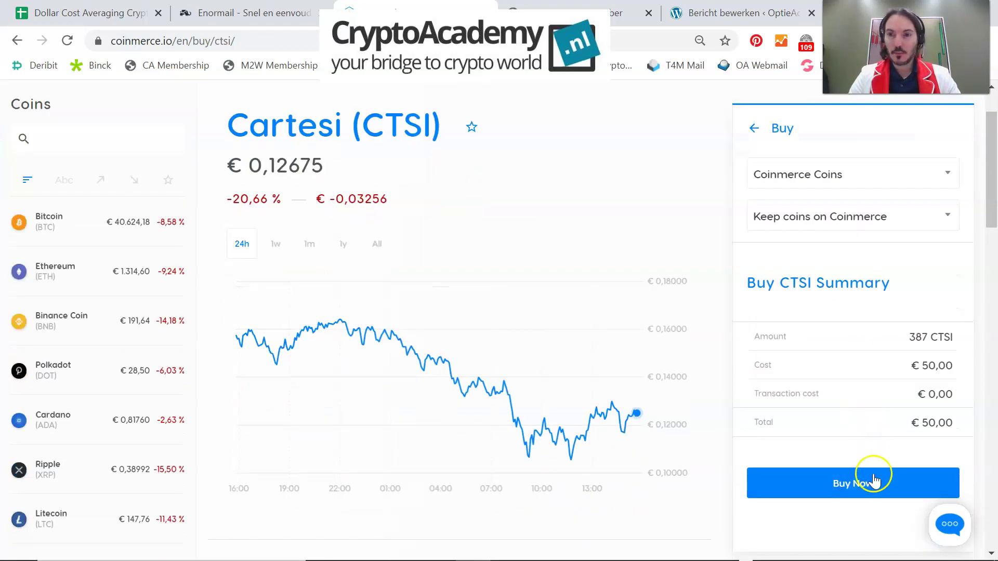
left_click(870, 479)
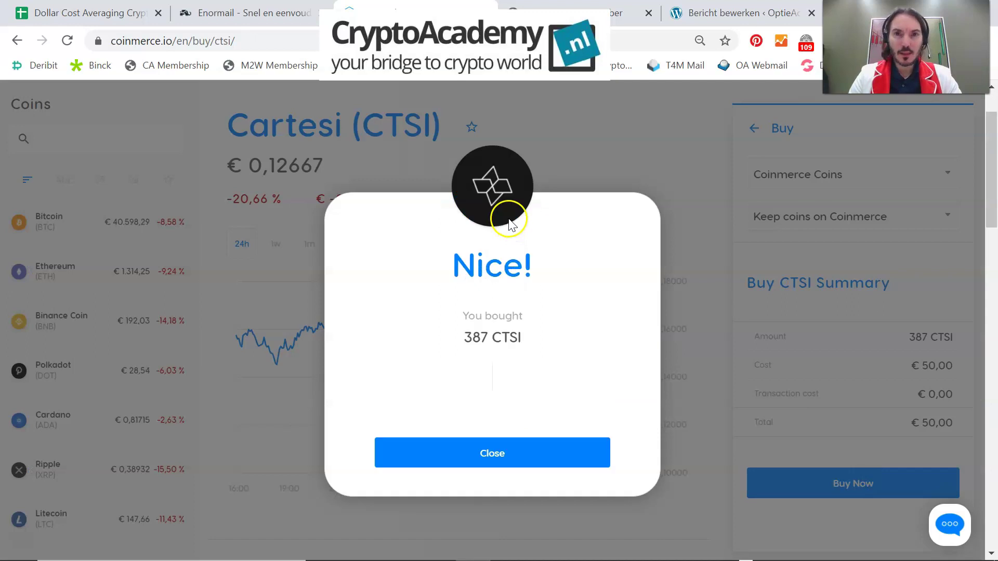
left_click(498, 454)
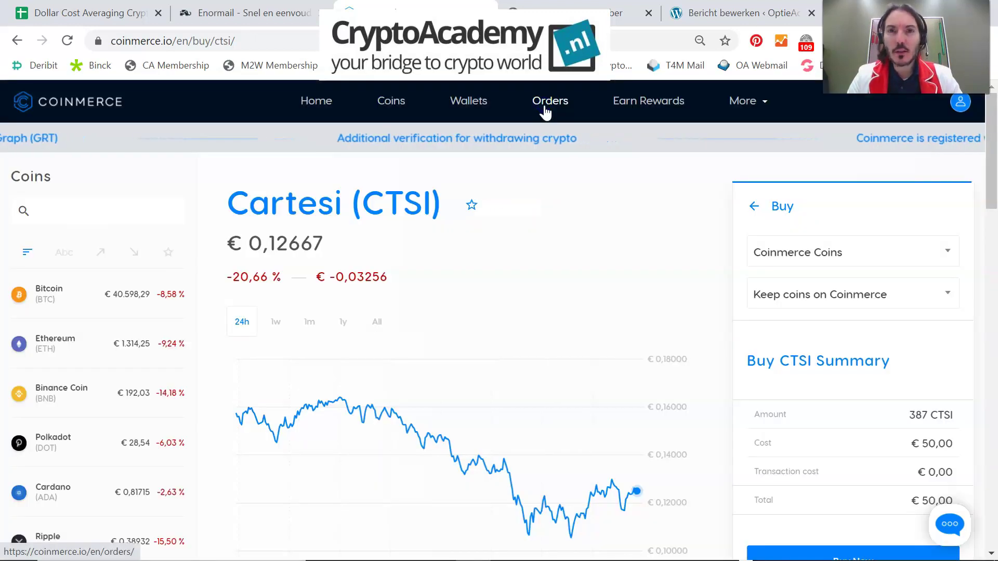
Review the closed orders, inspect the details of the Basic Attention Token (BAT) purchase, and return to the order list.
left_click(544, 105)
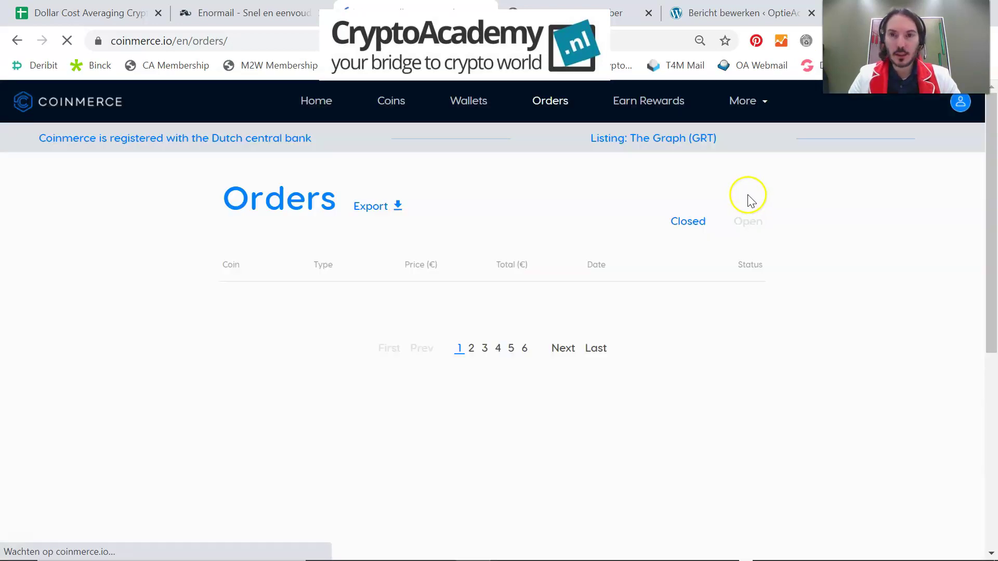
left_click(745, 223)
left_click(714, 222)
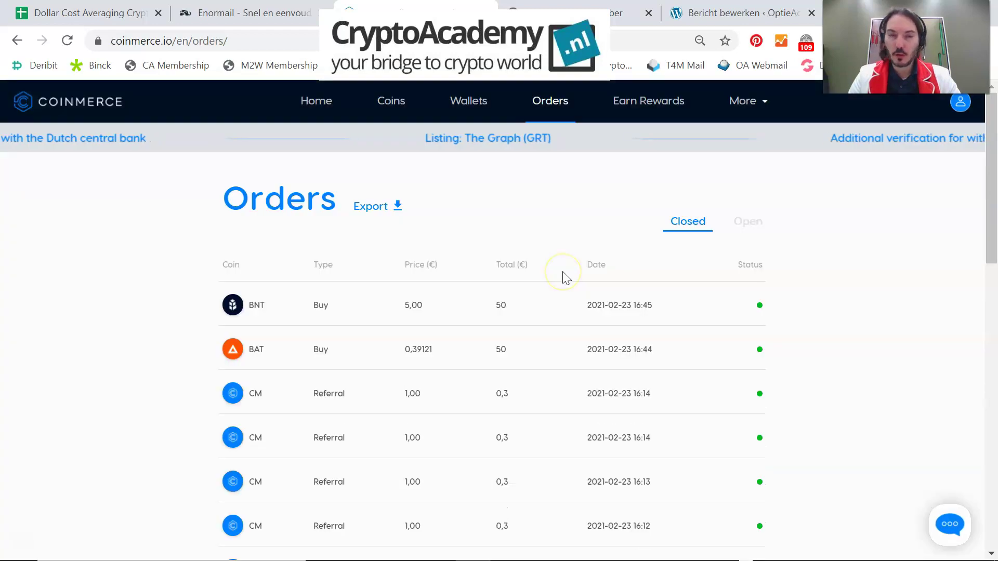
left_click_drag(187, 321, 347, 352)
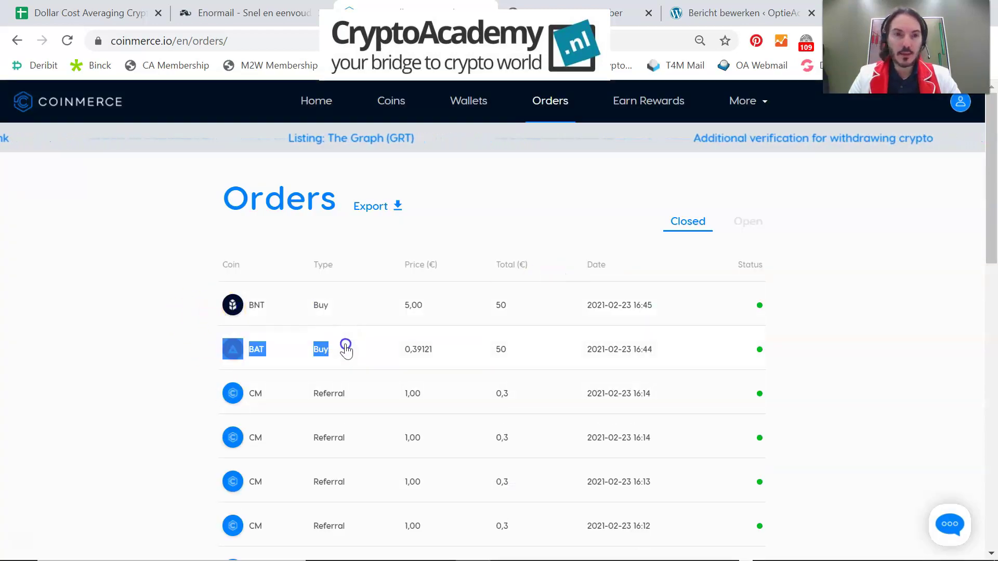
left_click(365, 333)
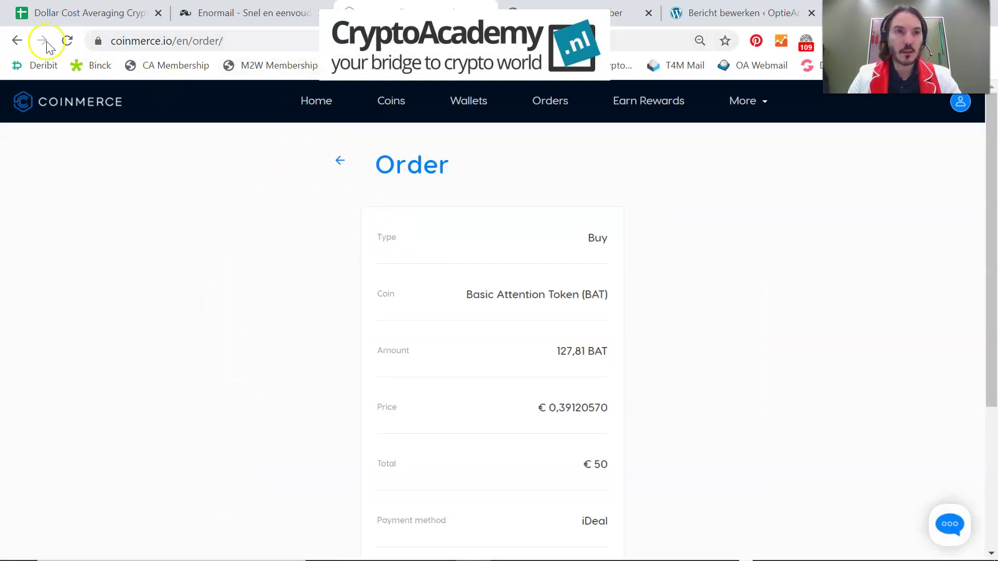
left_click(17, 40)
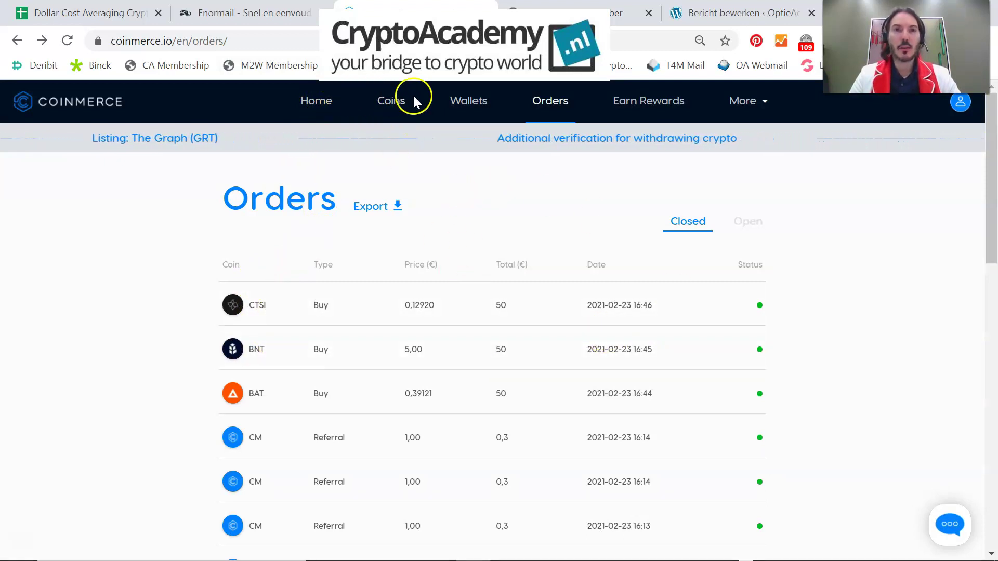
Show the wallets overview and sort the coins by ROI and by balance.
left_click(462, 103)
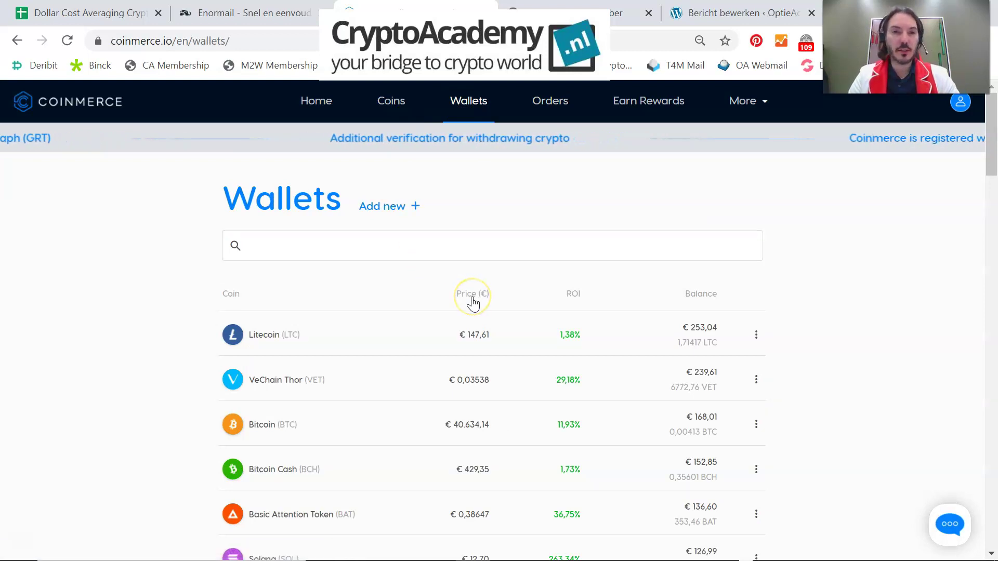
left_click(572, 294)
left_click(701, 295)
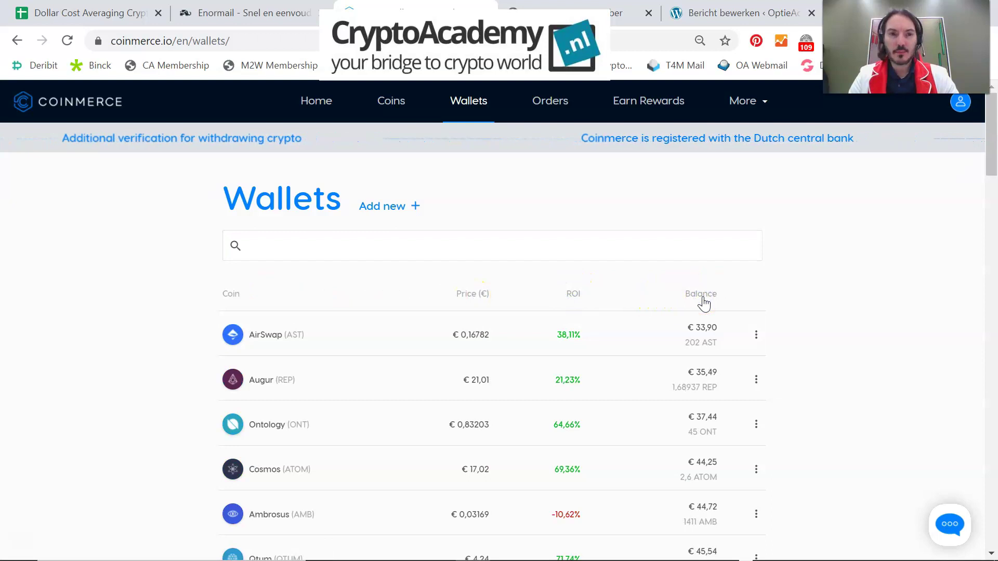
left_click(701, 295)
Examine the portfolio total, ROI, remaining Coinmerce Coins and one-day value chart on the account dashboard.
left_click(333, 104)
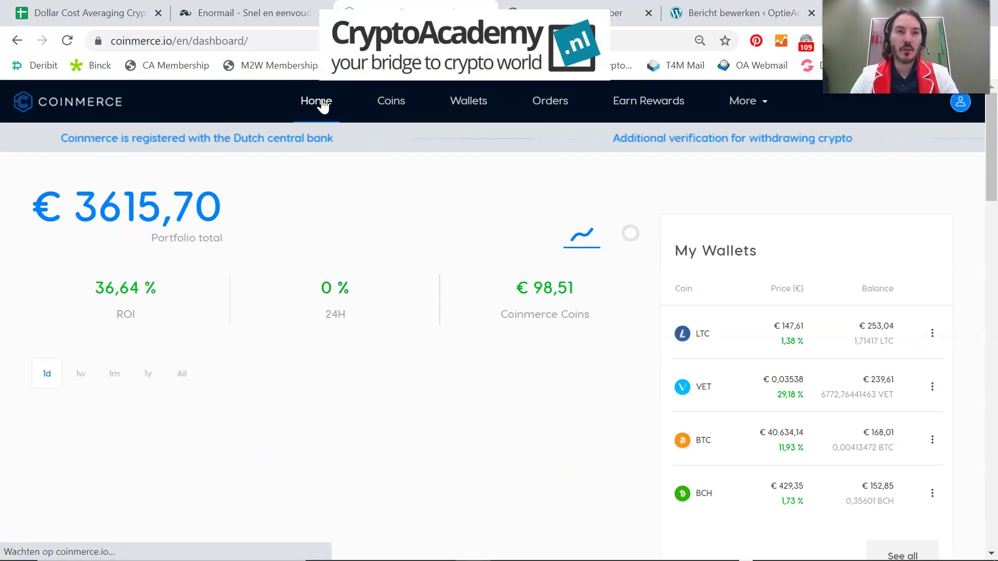
scroll(339, 134, "down", 3)
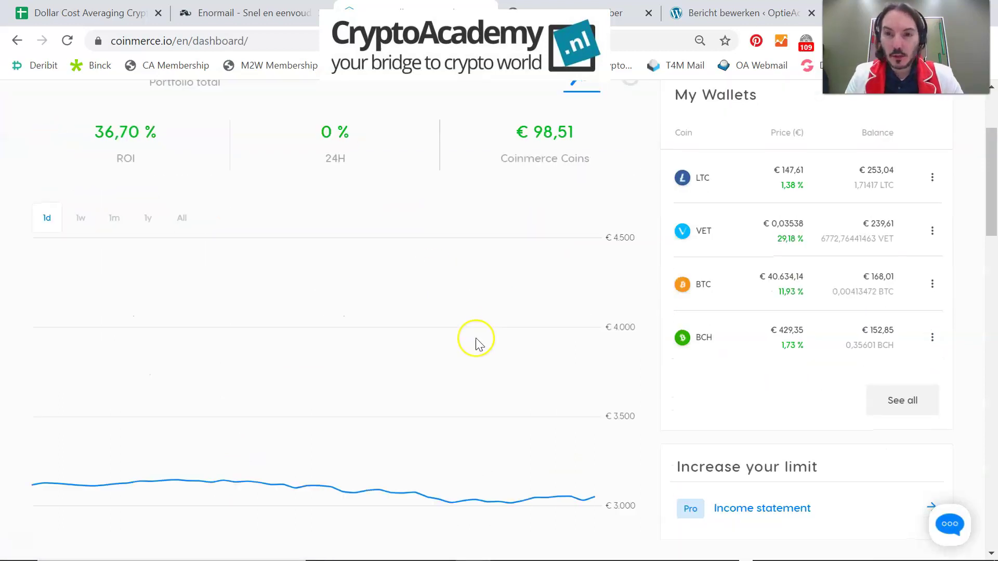
scroll(464, 343, "down", 3)
scroll(473, 306, "up", 4)
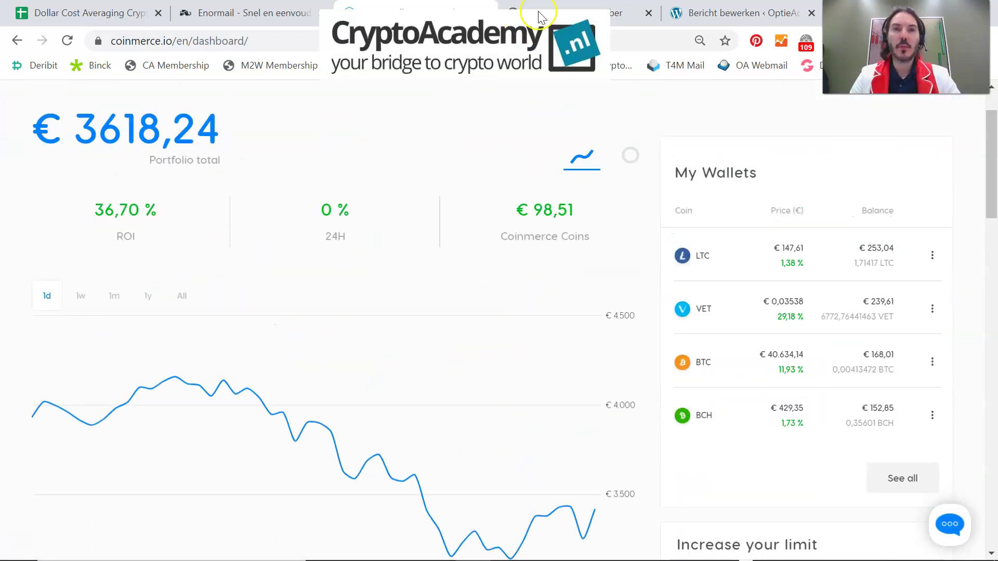
Switch to the CryptoAcademy membership site and show the home page's membership outline and comments.
left_click(570, 18)
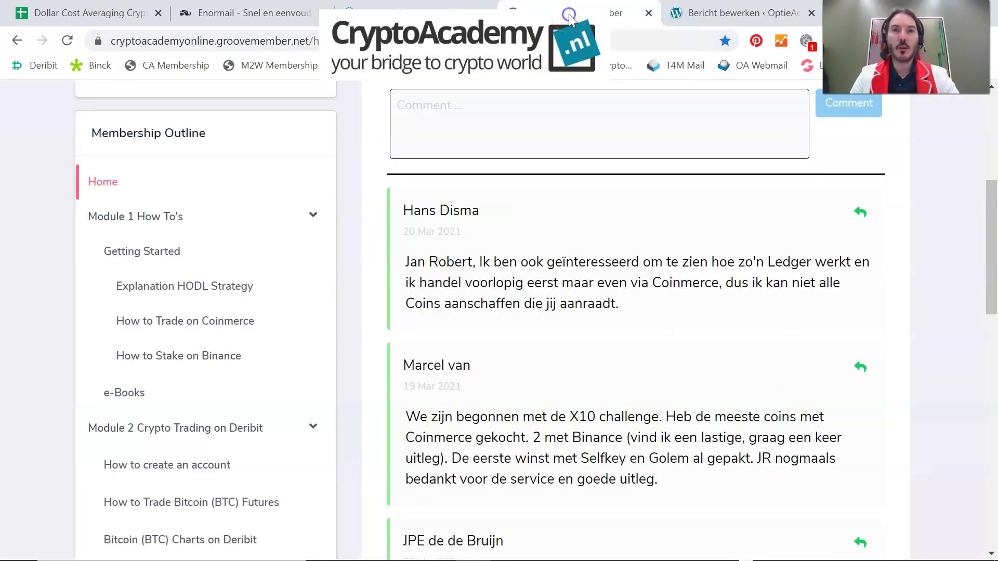
scroll(430, 116, "up", 5)
scroll(264, 120, "down", 2)
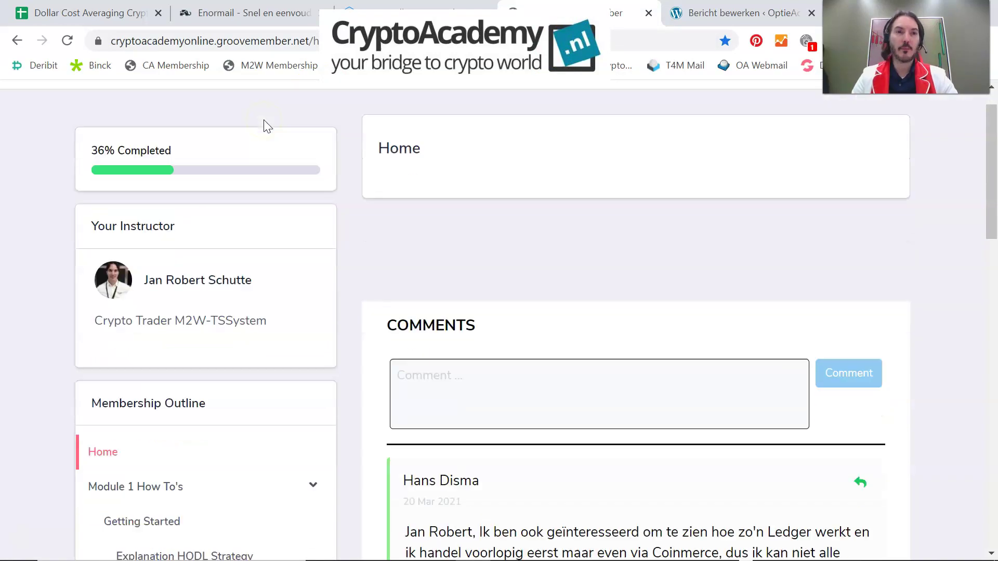